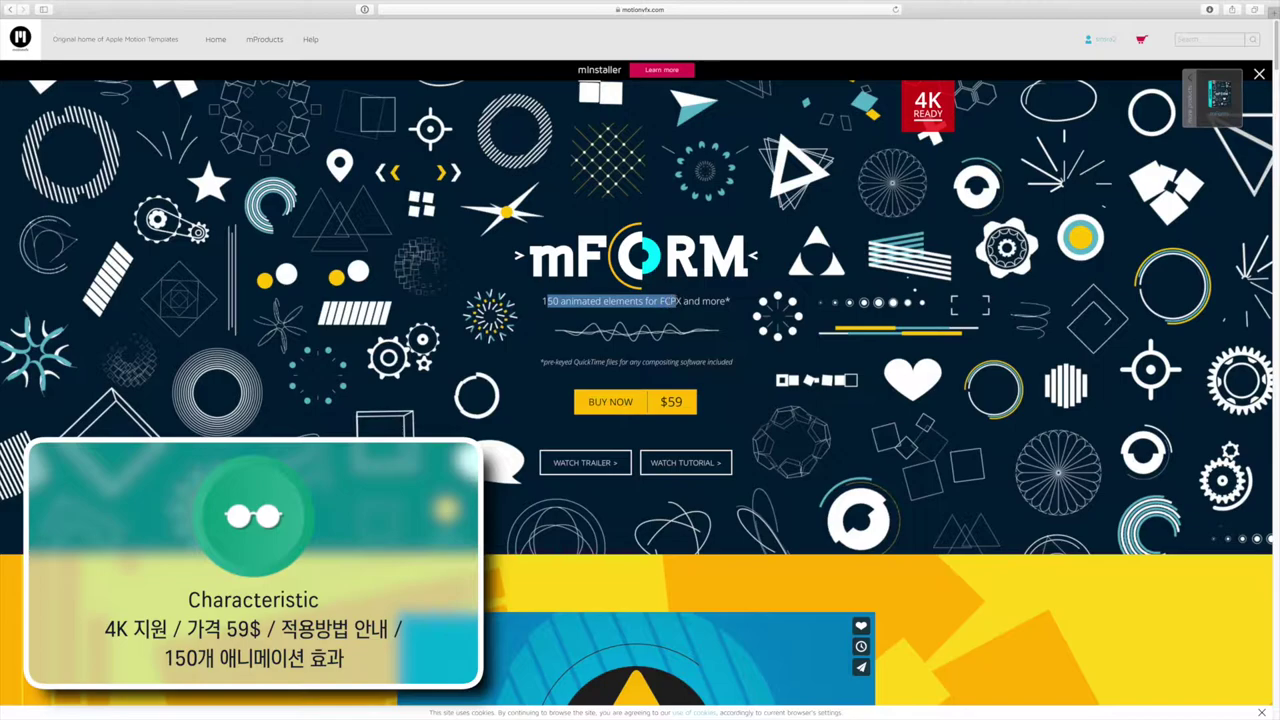
Step: Review the mForm product page's promo video, FCPX workflow and feature sections down to the mForm examples
scroll(893, 437, "down", 5)
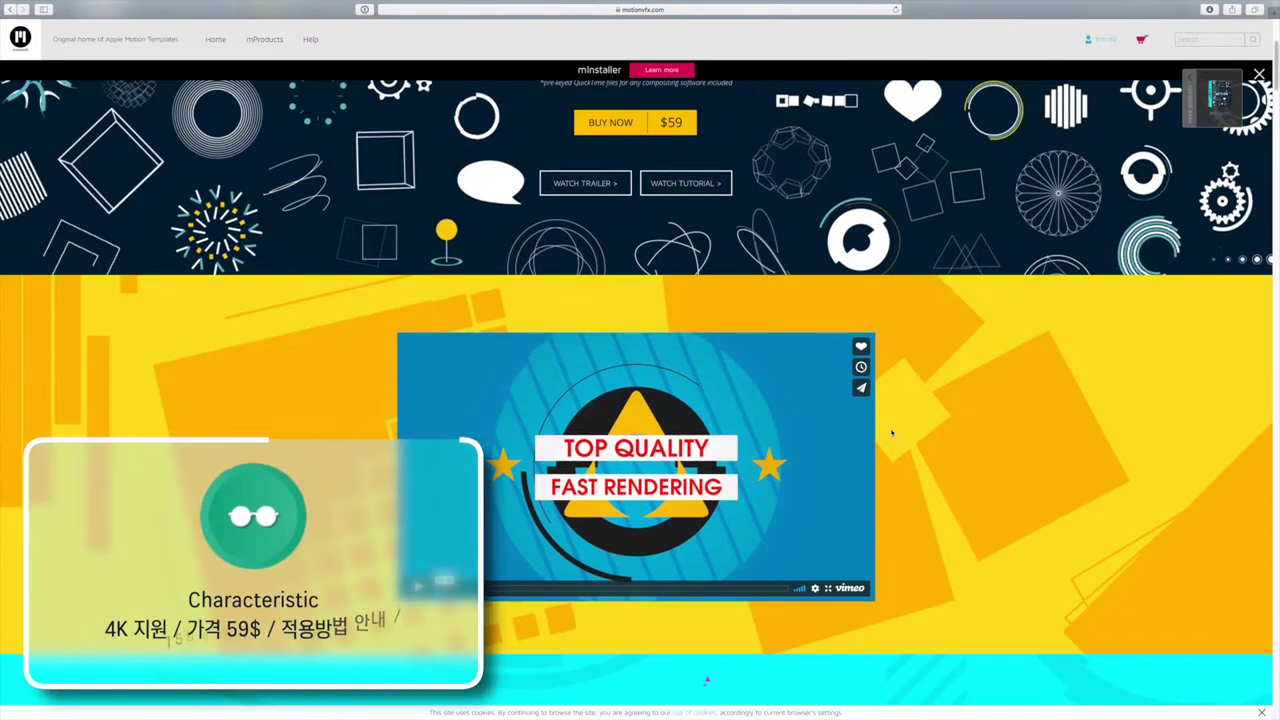
scroll(892, 432, "down", 2)
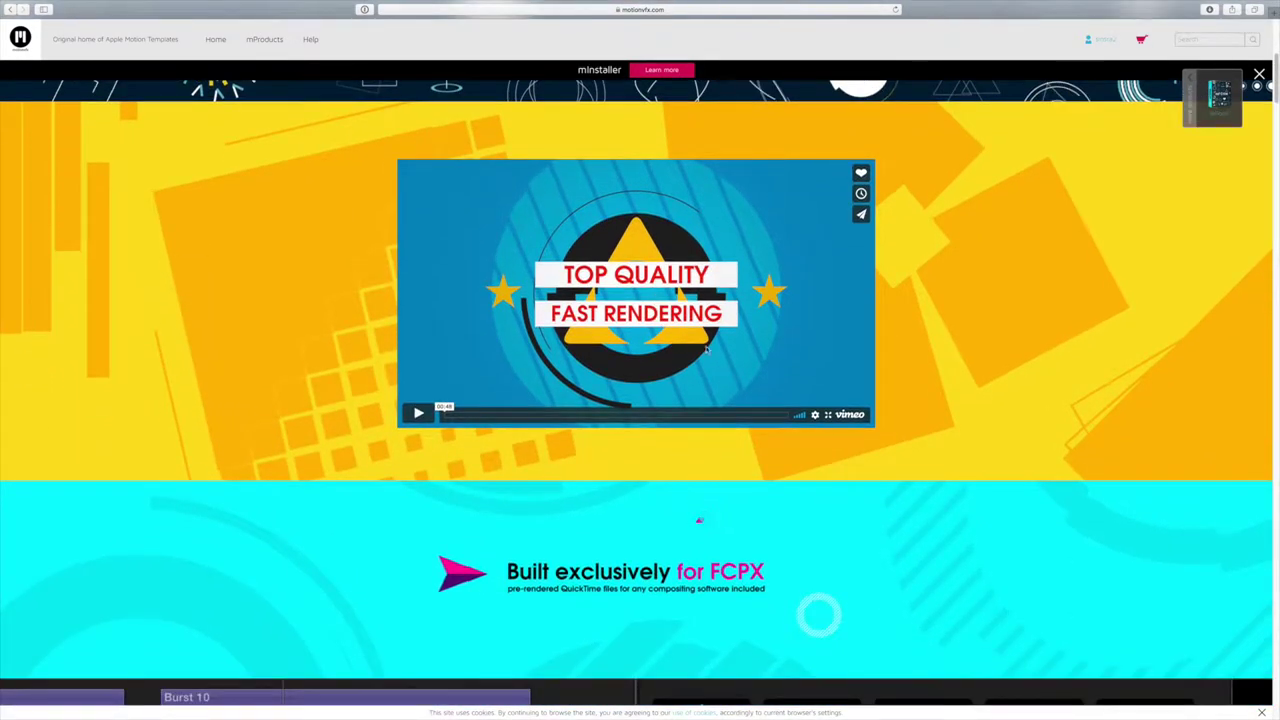
scroll(868, 371, "down", 4)
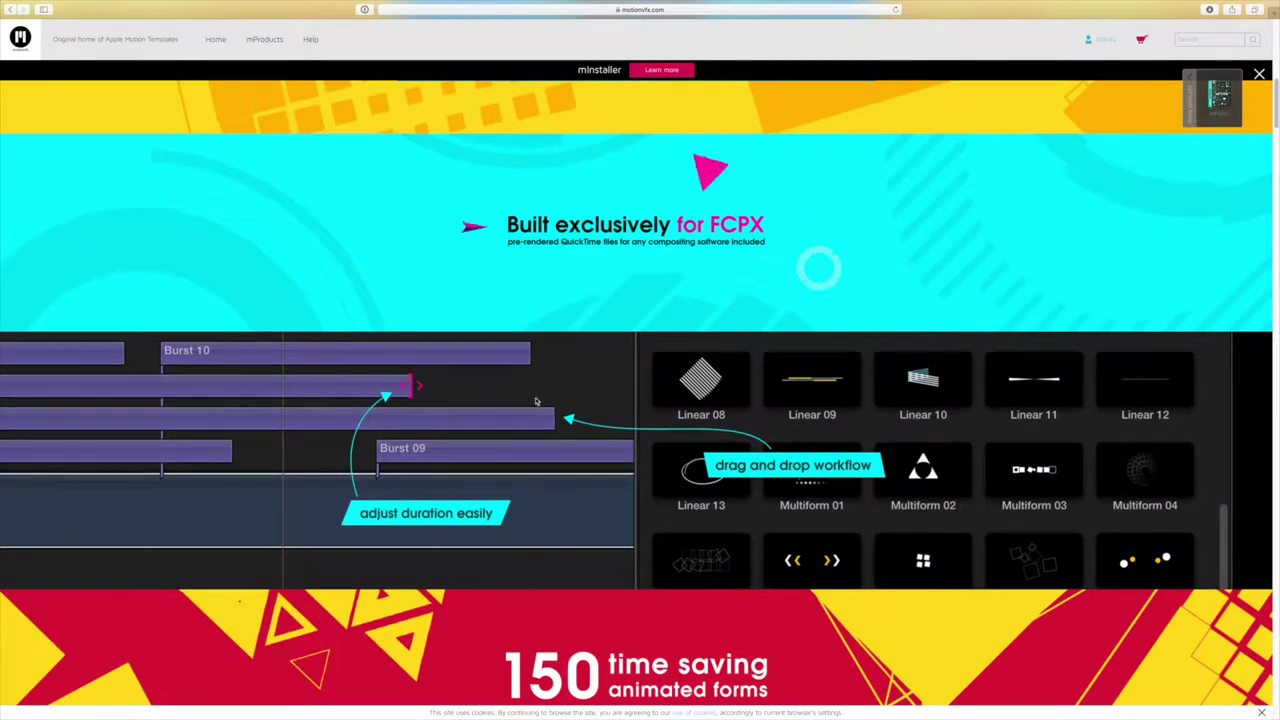
scroll(522, 395, "down", 5)
scroll(547, 395, "down", 2)
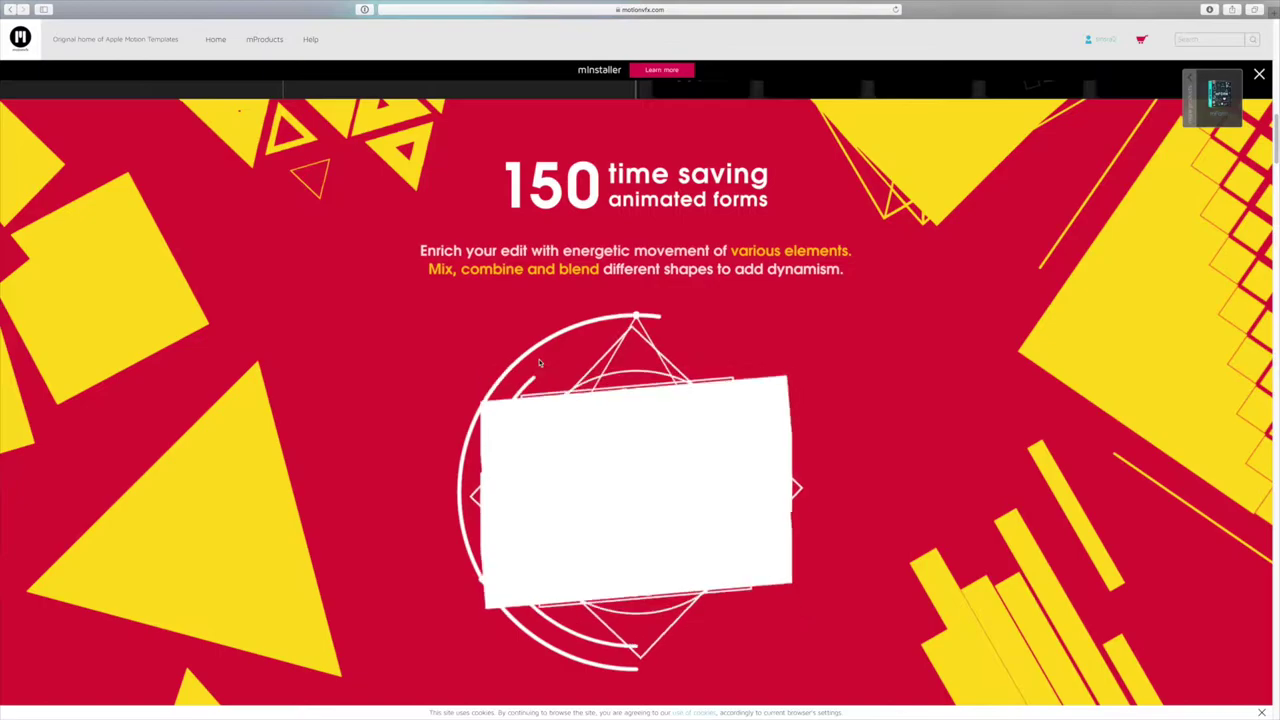
scroll(545, 390, "down", 6)
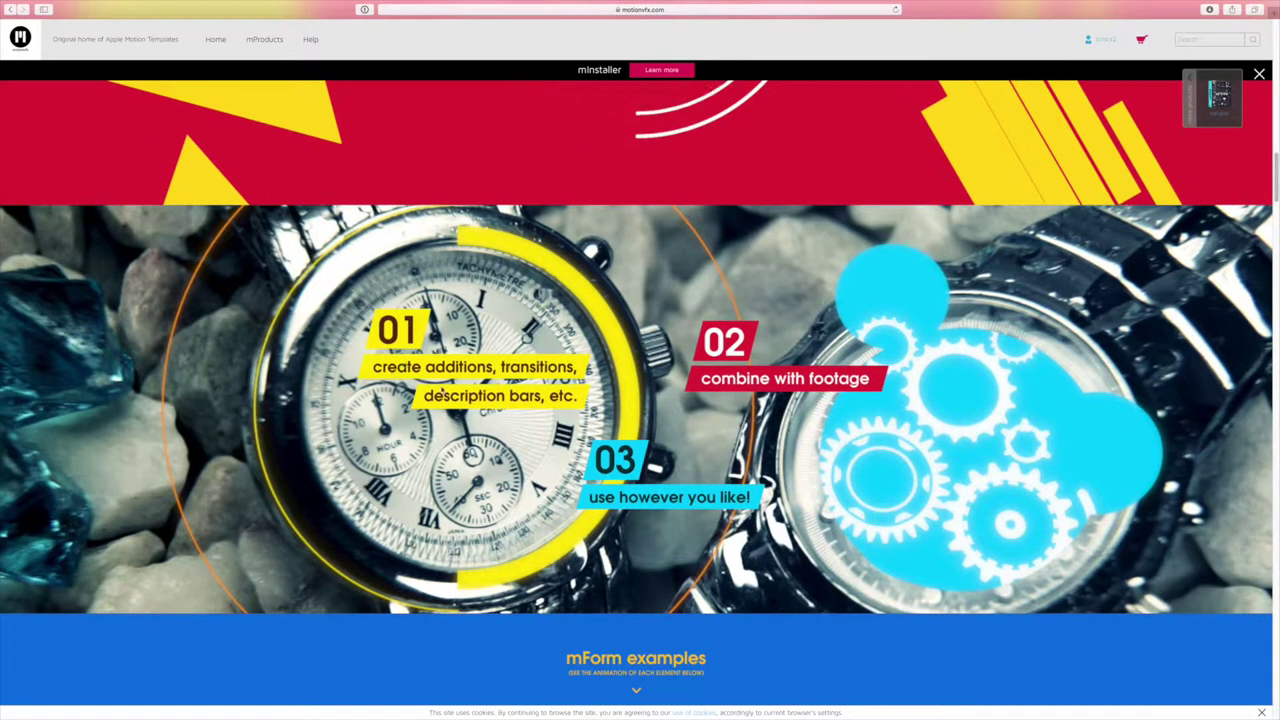
scroll(806, 405, "down", 2)
scroll(655, 433, "down", 5)
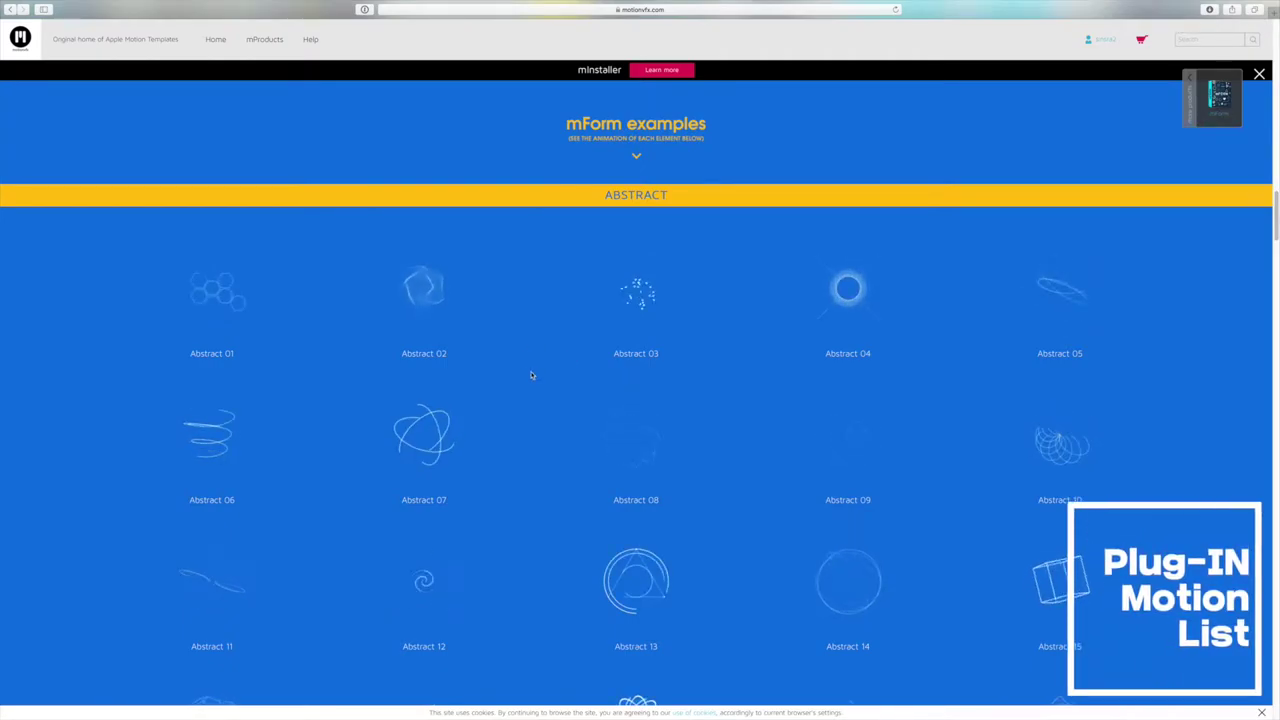
Step: Examine the mForm animated element examples by category and the plug-in's technical specification
scroll(533, 368, "down", 1)
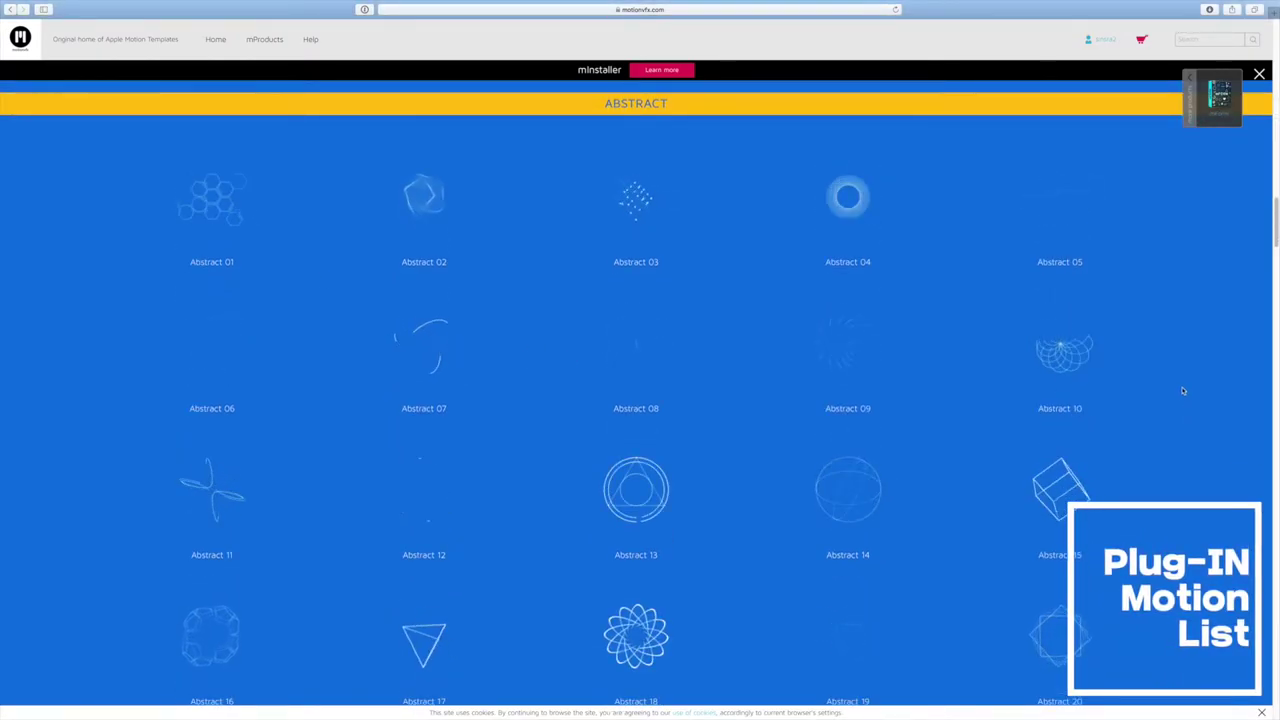
scroll(1187, 374, "down", 2)
scroll(1187, 374, "down", 5)
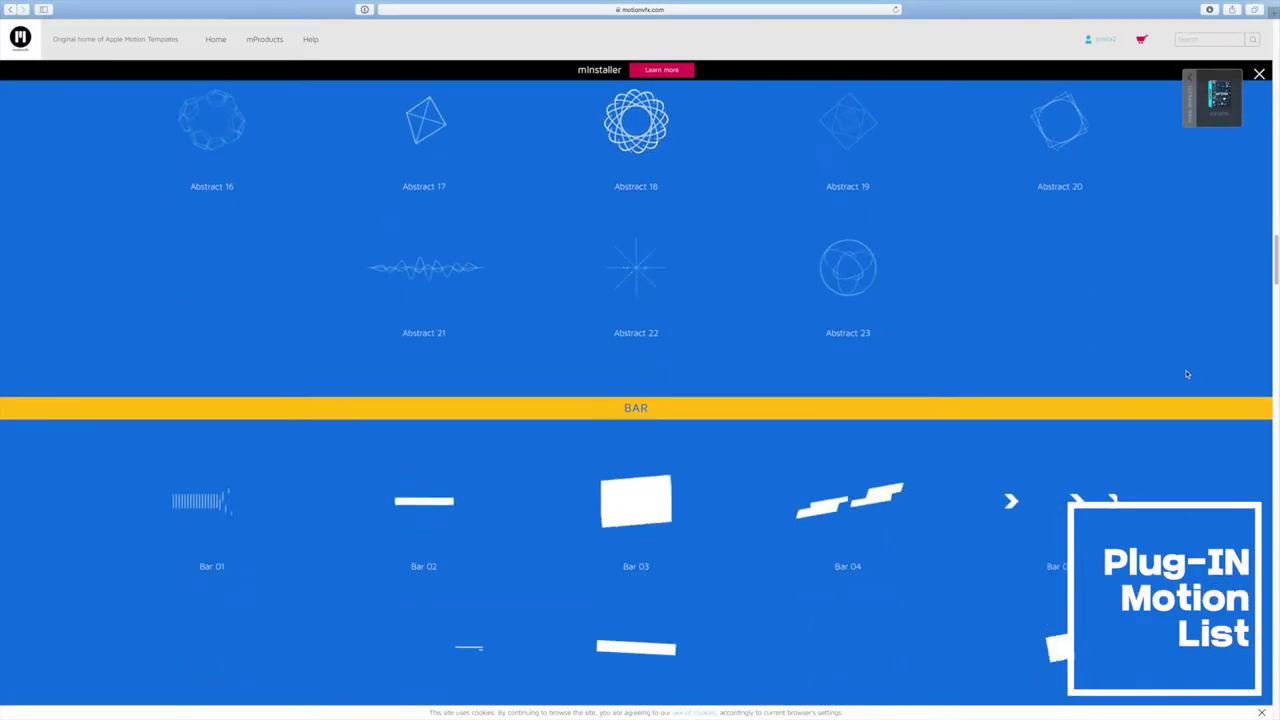
scroll(1187, 374, "up", 4)
scroll(1187, 374, "up", 3)
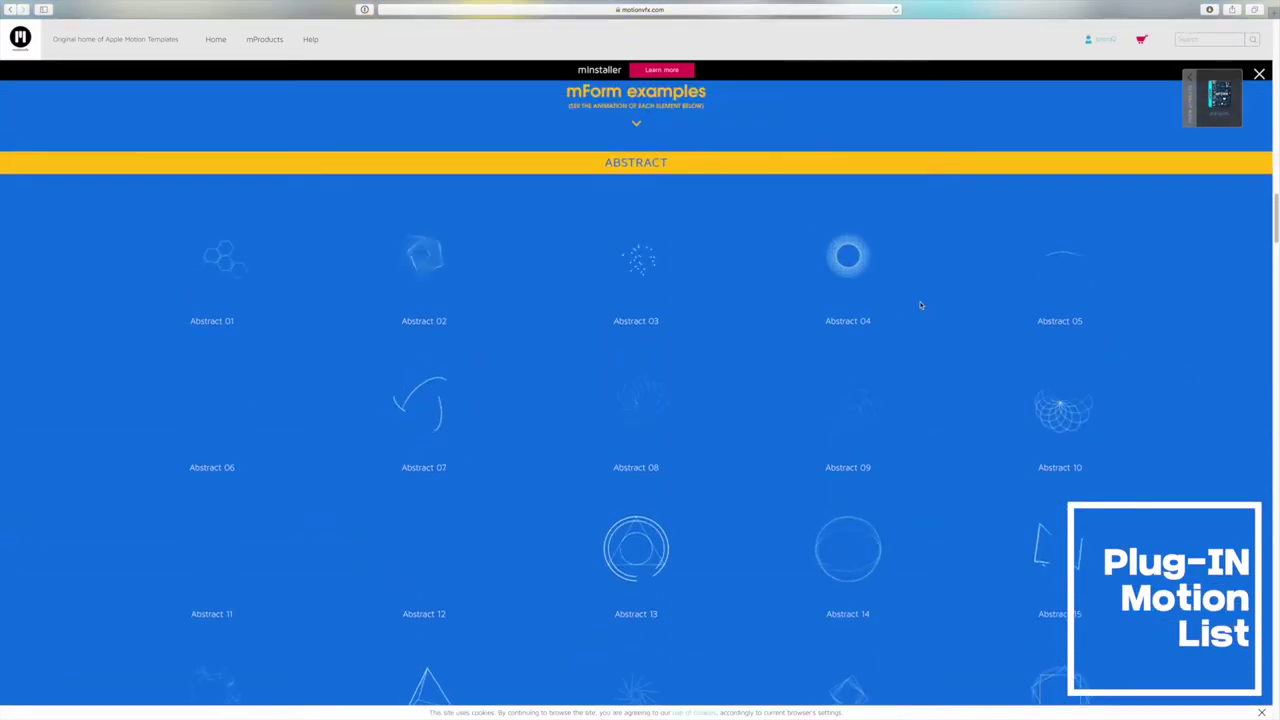
scroll(783, 333, "down", 15)
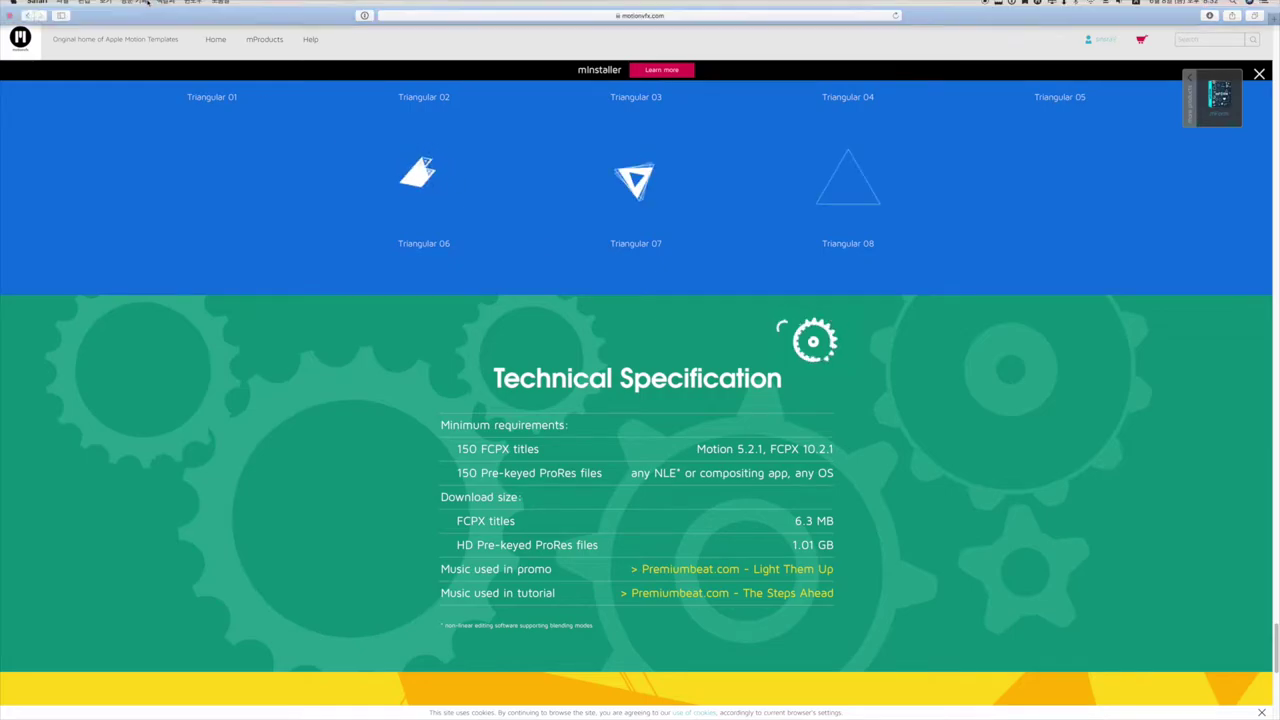
scroll(753, 388, "up", 20)
scroll(753, 388, "up", 10)
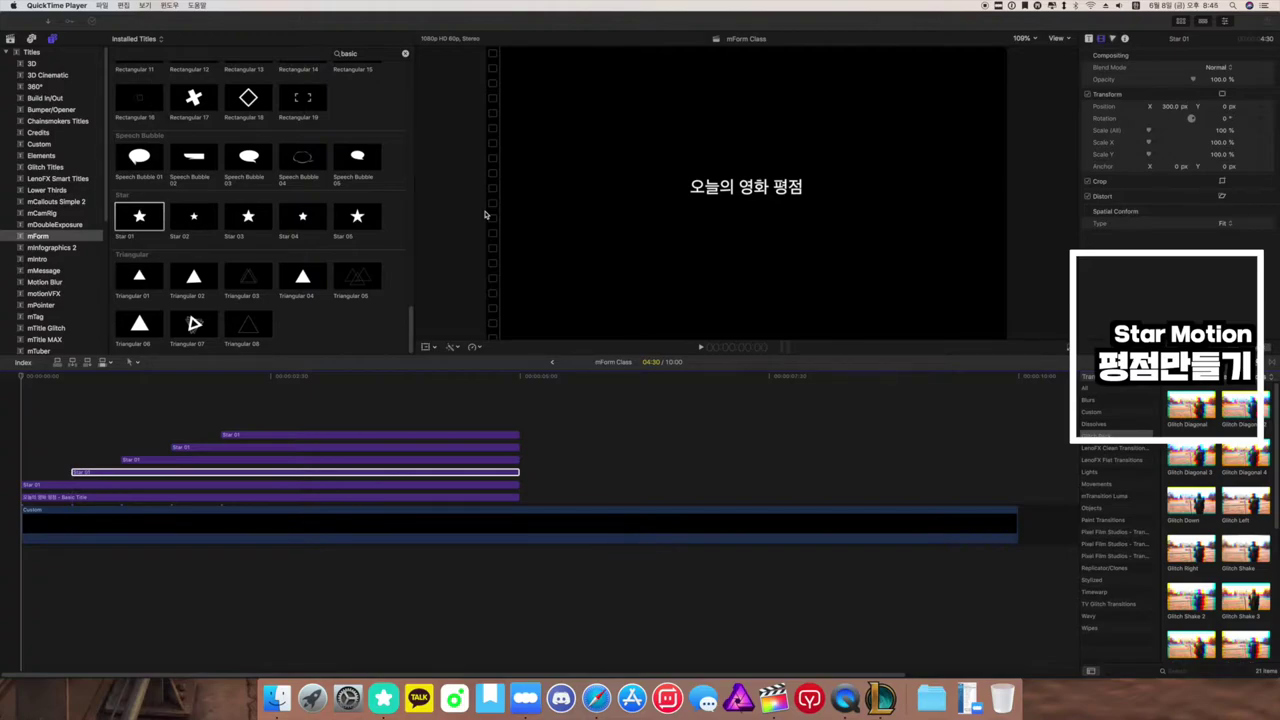
Step: Play back the star rating sequence in the mForm Class project and display the last Star 01 title's published parameters
mouse_move(70, 376)
left_mouse_down()
mouse_move(43, 378)
mouse_move(80, 384)
left_mouse_up()
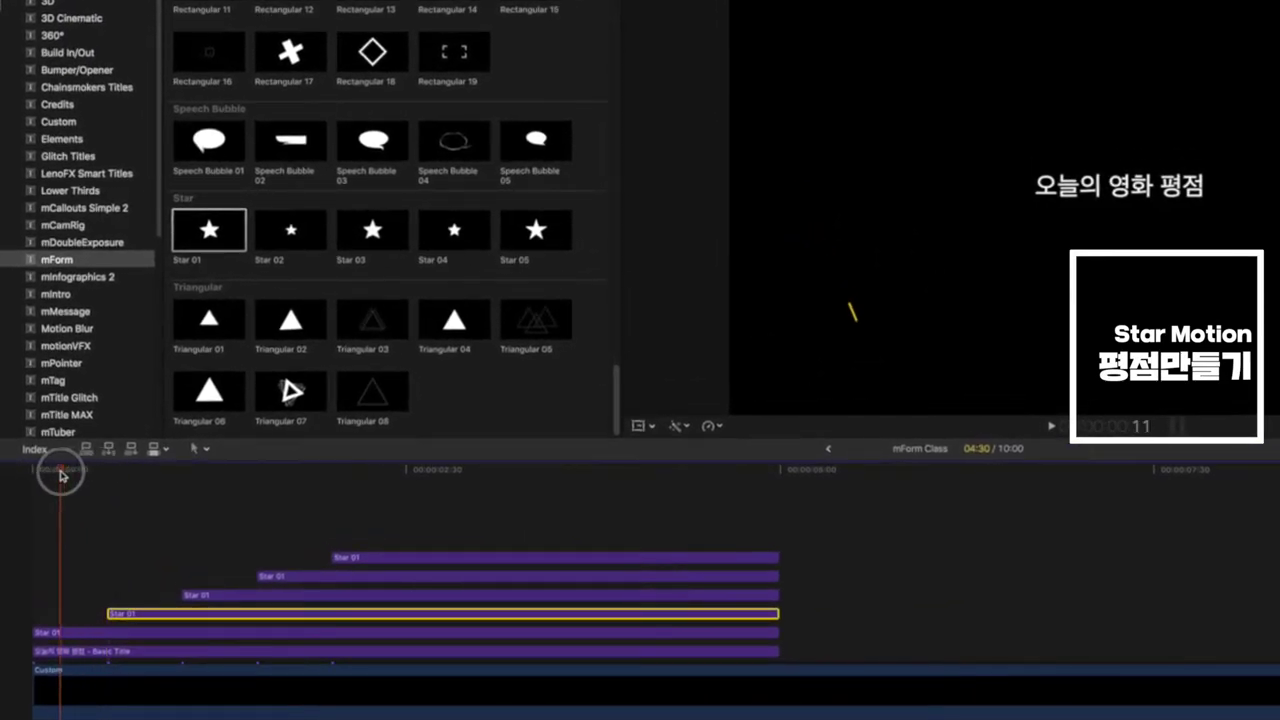
left_click_drag(118, 481, 31, 478)
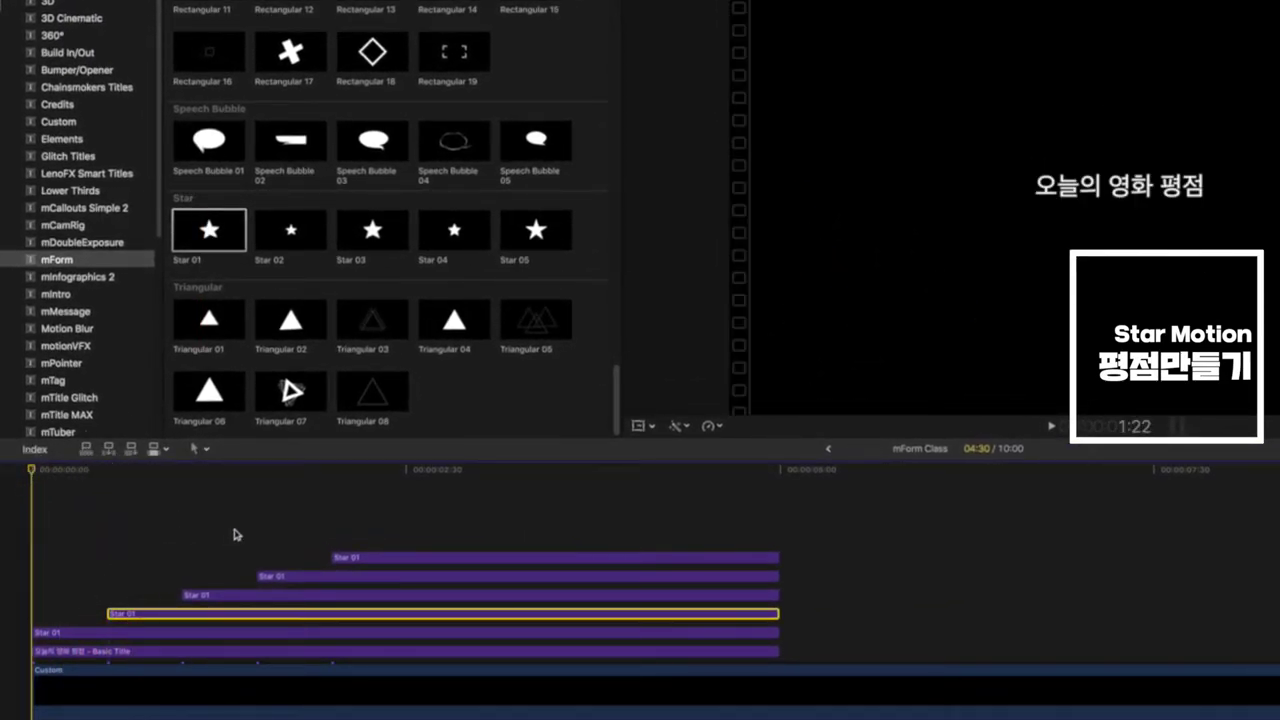
left_click(745, 557)
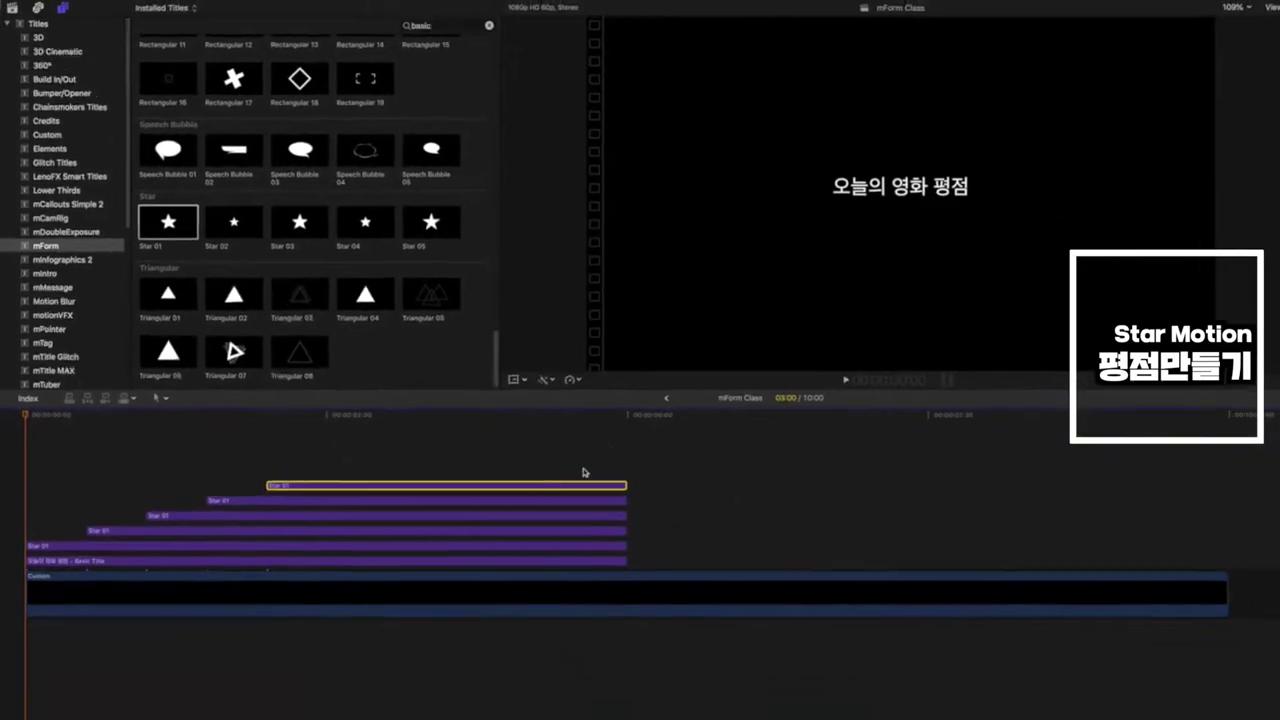
left_click(1089, 38)
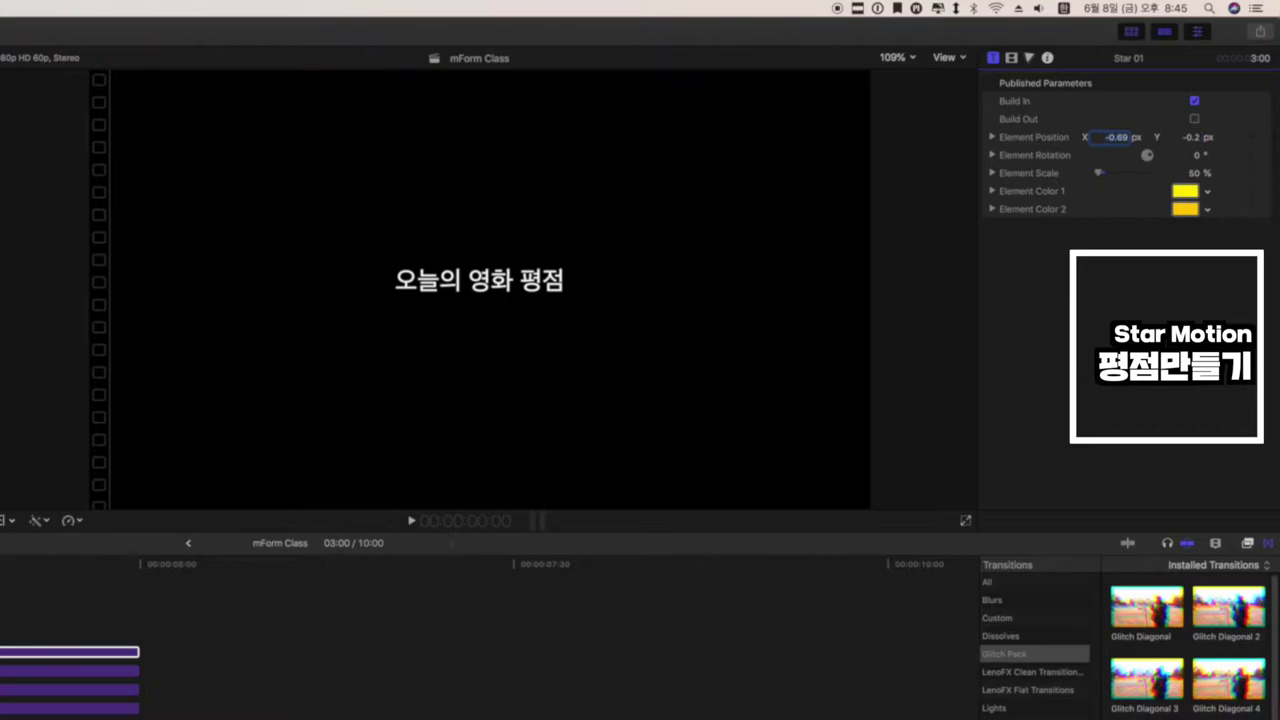
key("space")
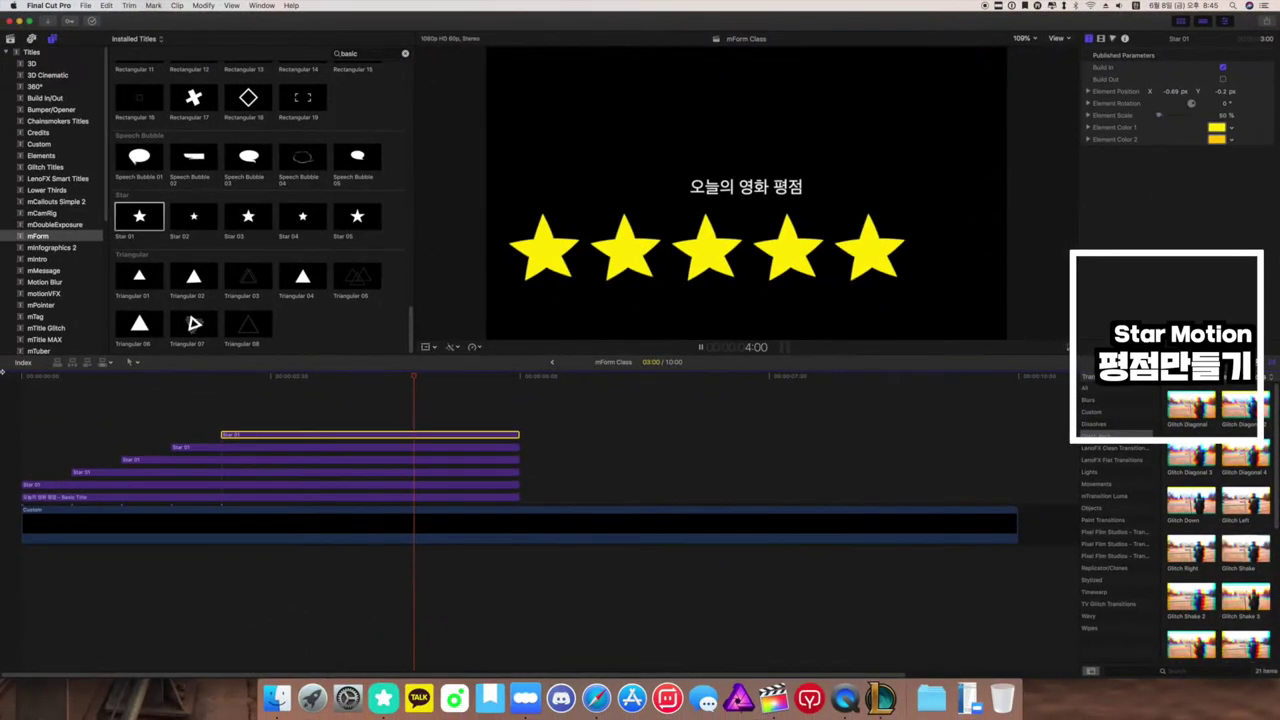
key("space")
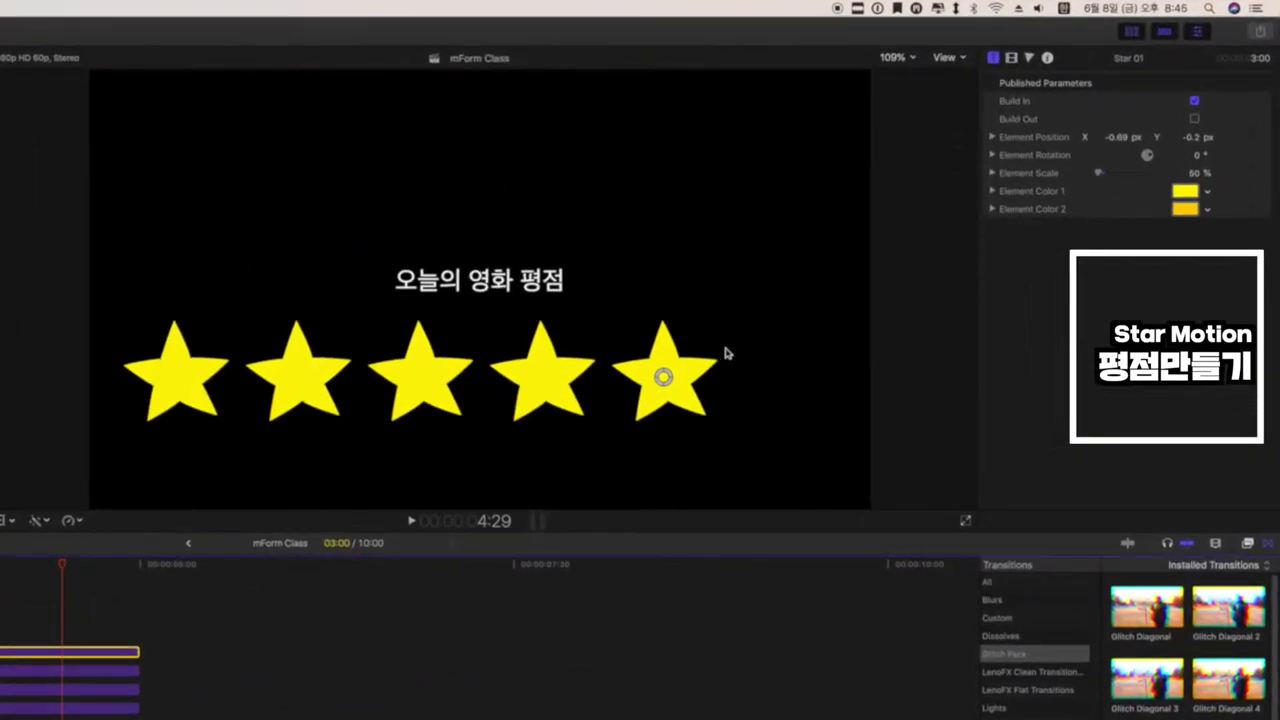
Step: Set Element Color 1 of the last Star 01 title to white and preview the rating animation
left_click(1185, 191)
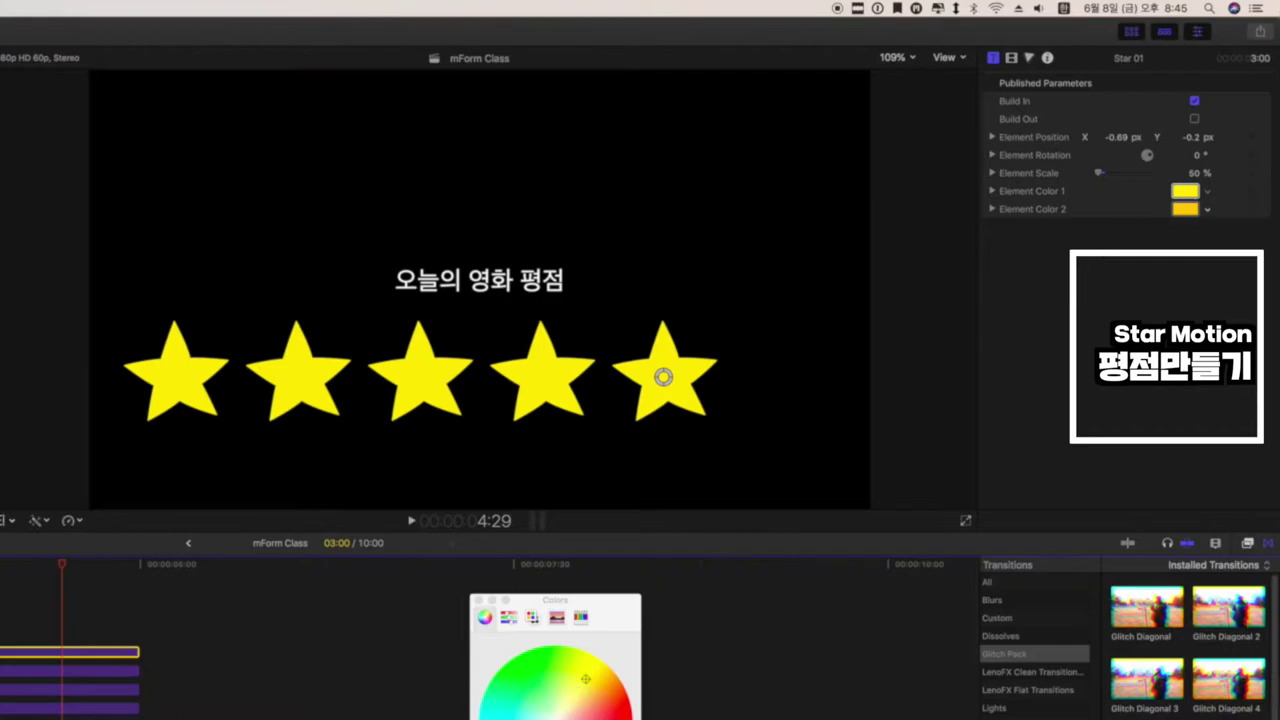
left_click(531, 618)
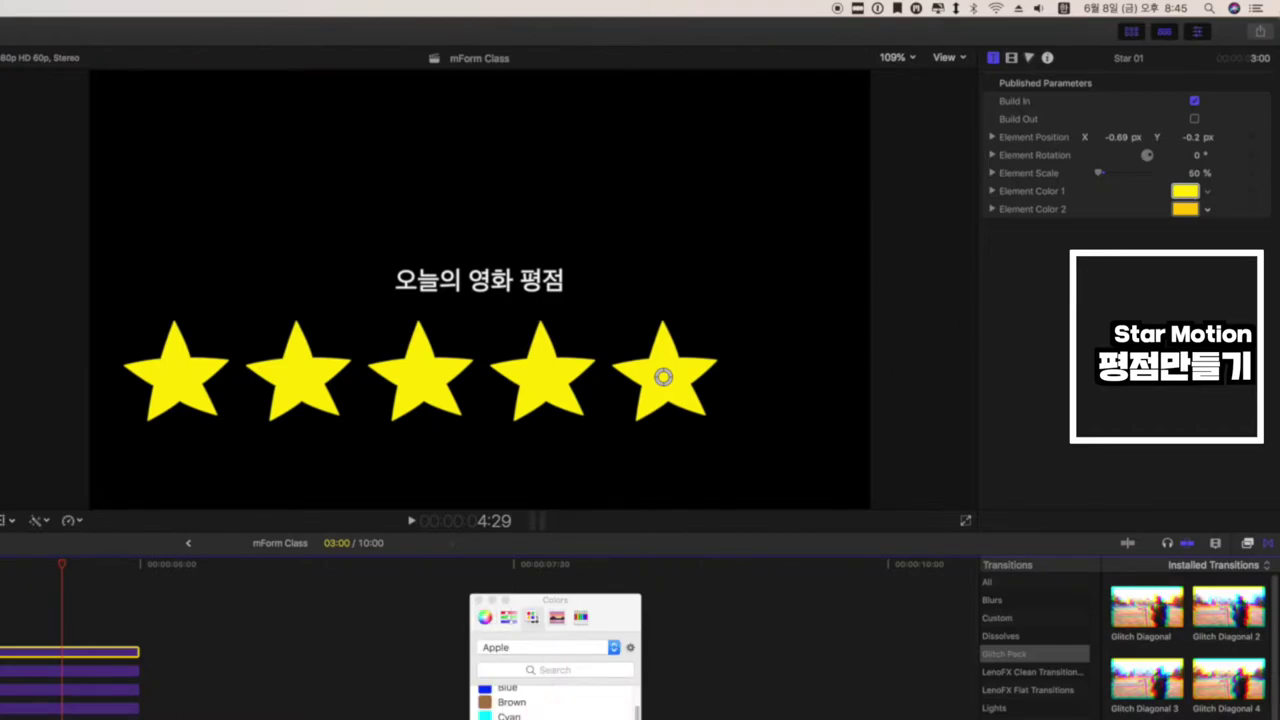
left_click(477, 600)
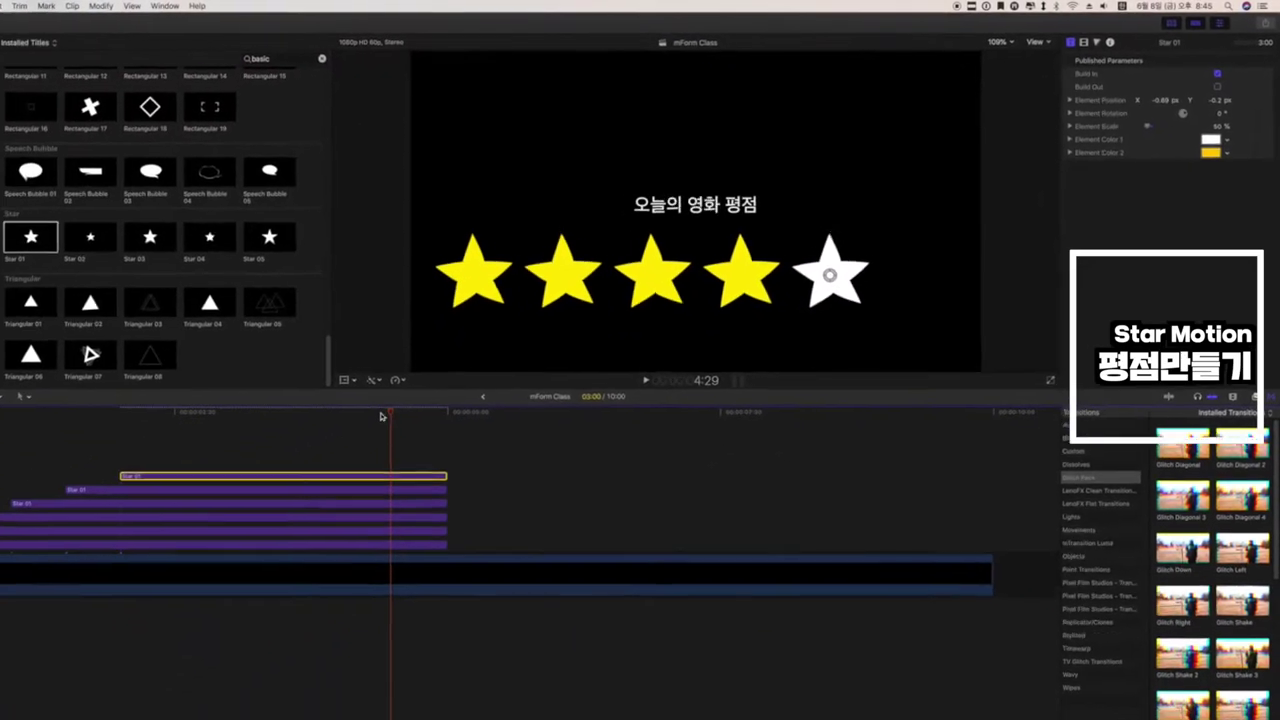
key("space")
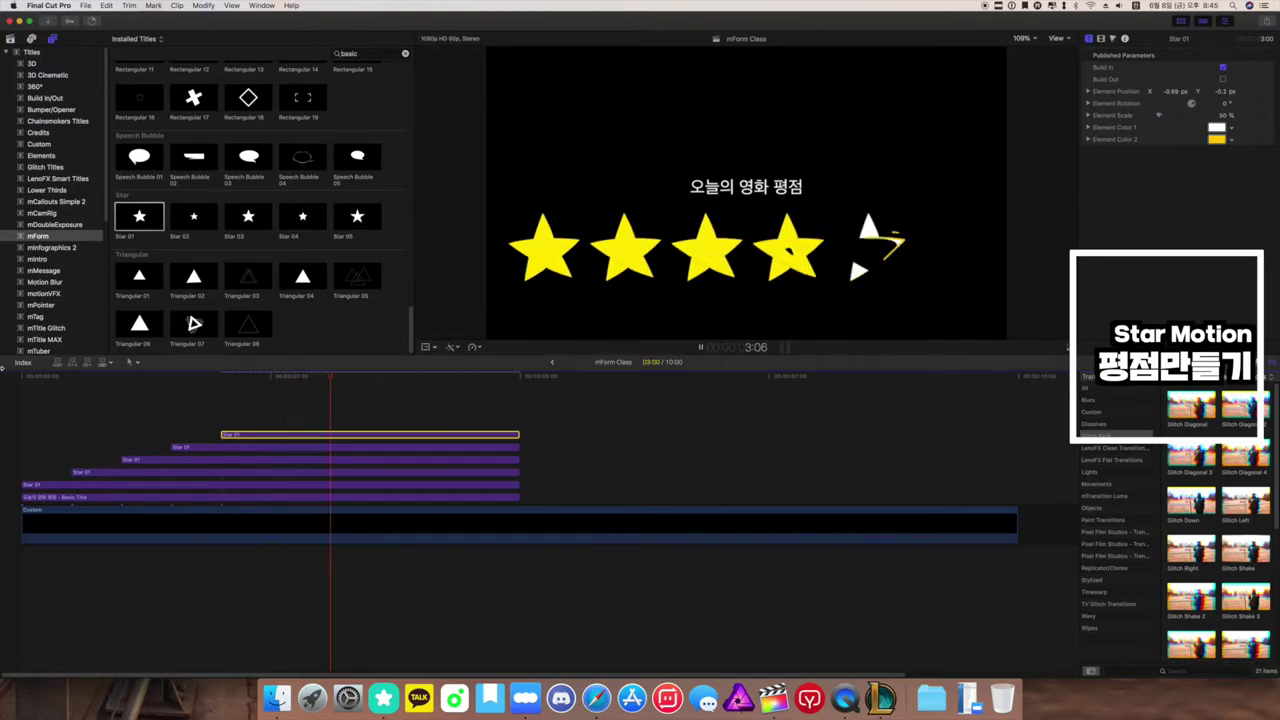
key("space")
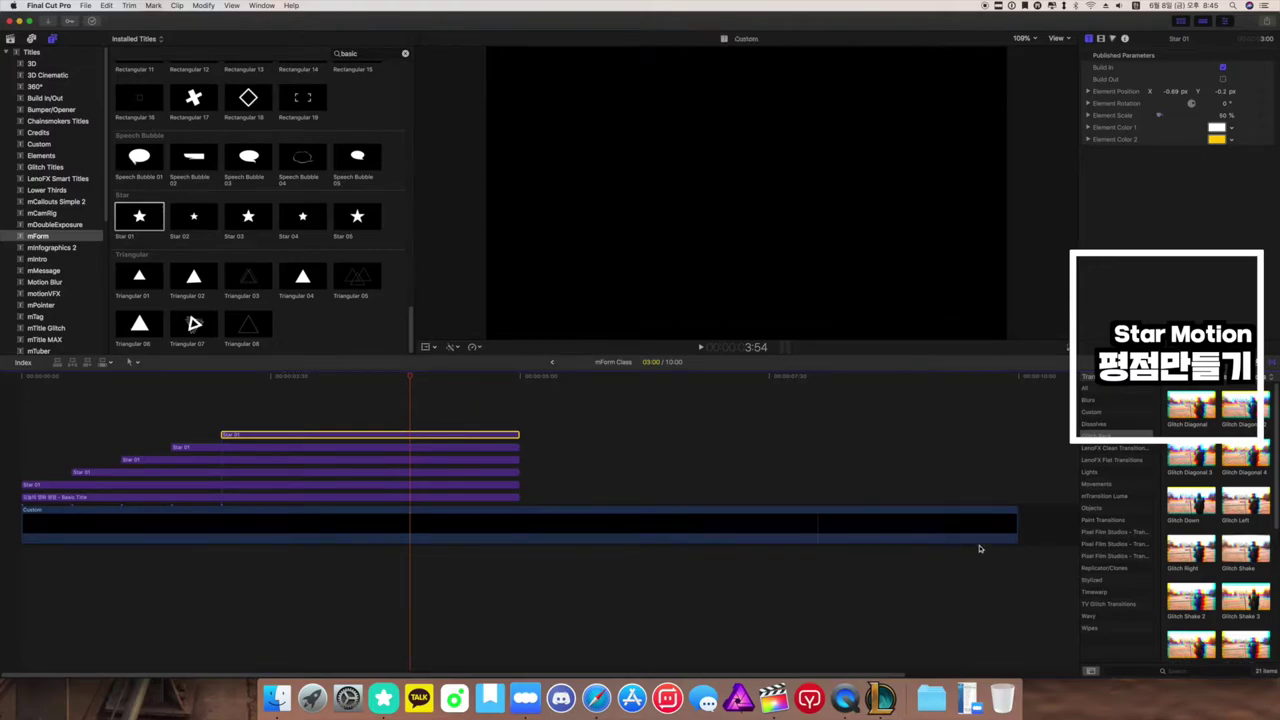
Step: Shorten the Custom background clip to end with the star titles and paste a copy directly after it
left_click_drag(1013, 524, 504, 522)
left_click(545, 414)
key("super+v")
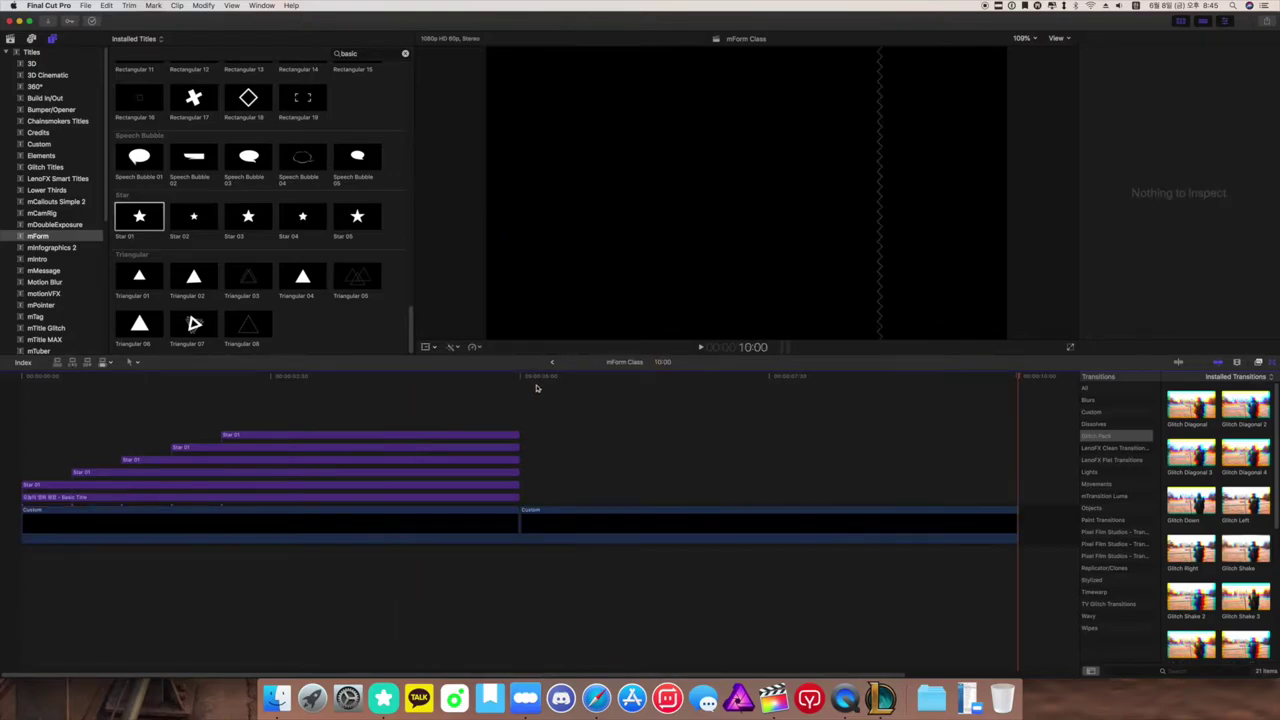
Step: Add the mForm Speech Bubble 01 title above the second Custom clip and move the bubble to the frame's upper-left area
scroll(209, 283, "up", 5)
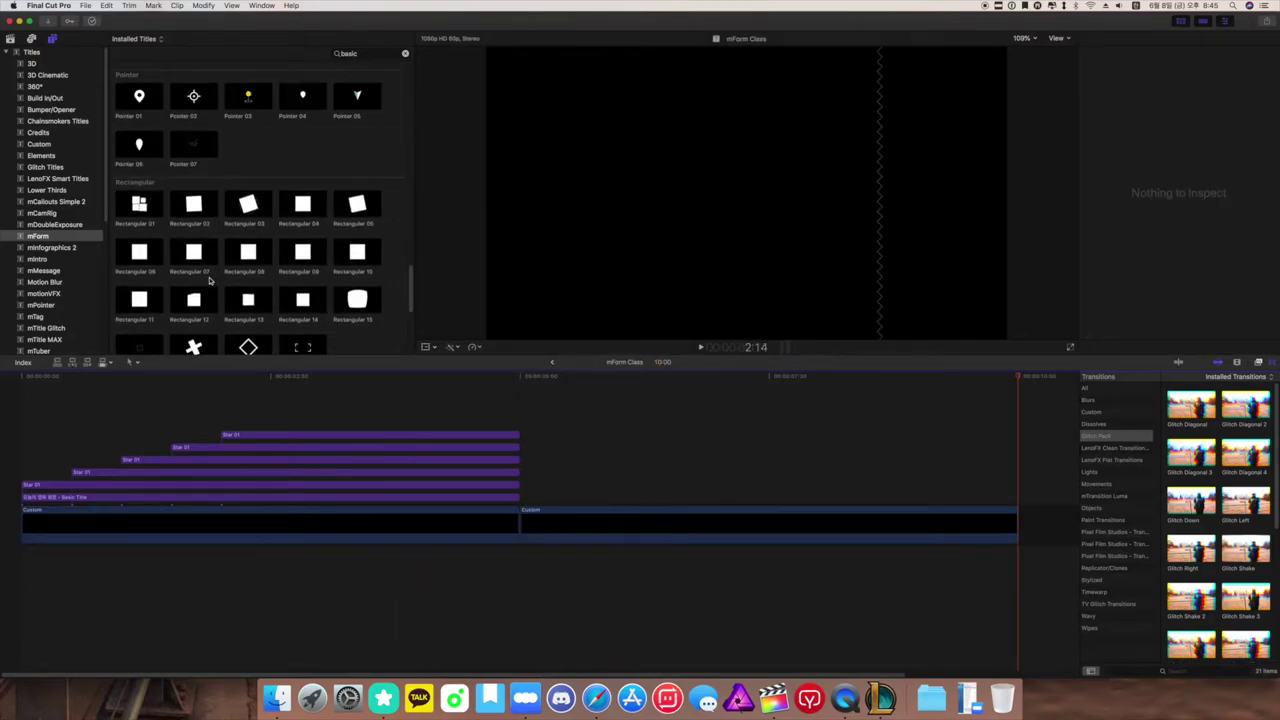
scroll(209, 283, "down", 4)
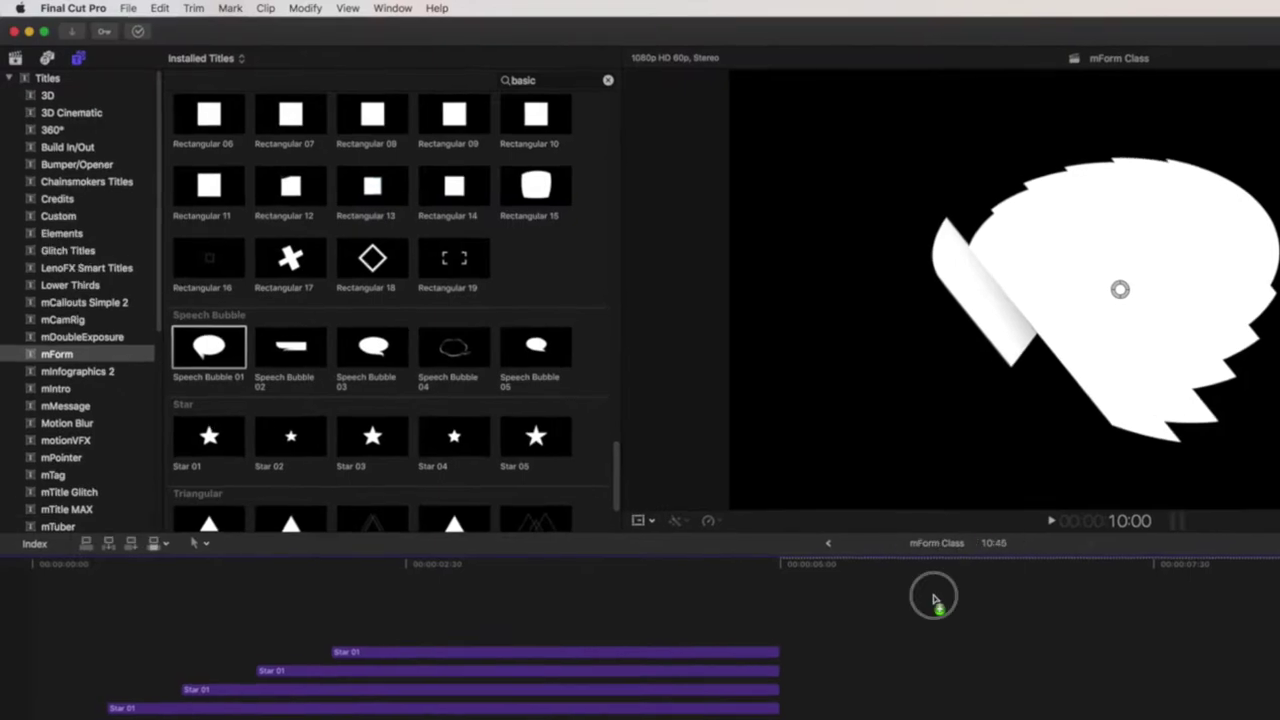
left_click_drag(937, 575, 1073, 586)
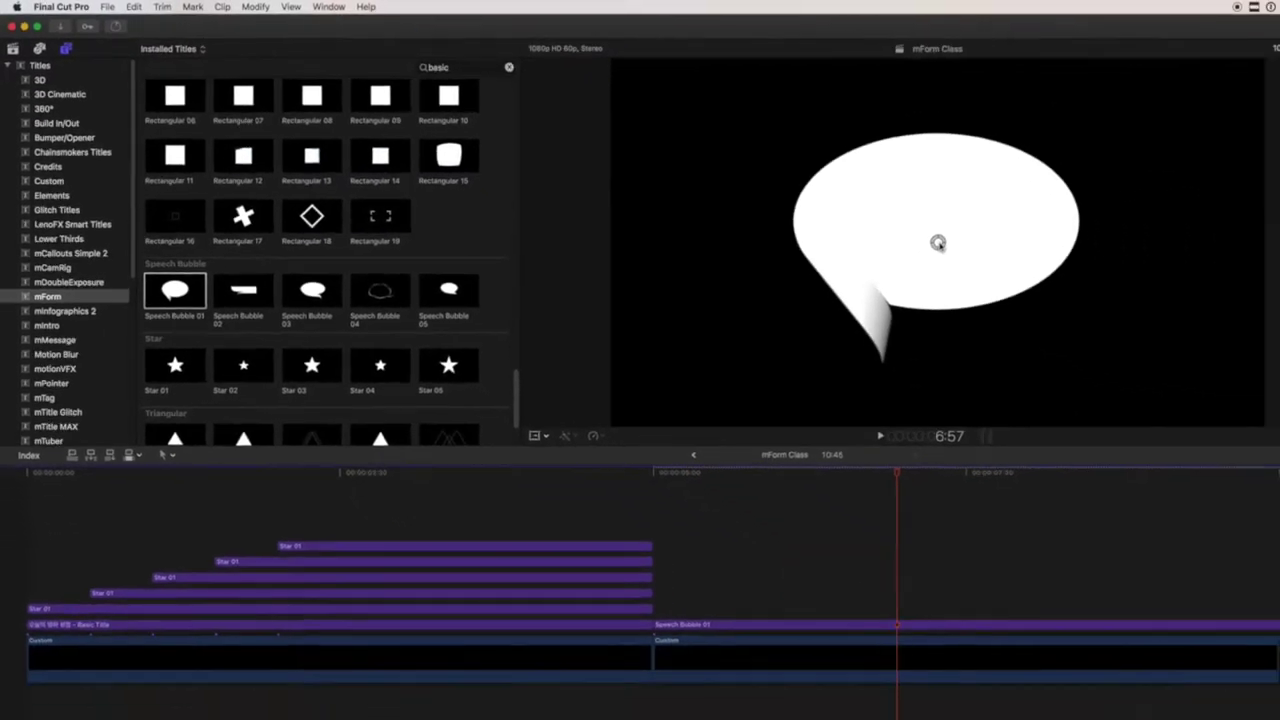
left_click(952, 241)
mouse_move(633, 160)
left_mouse_down()
mouse_move(603, 143)
mouse_move(618, 148)
left_mouse_up()
left_click(726, 376)
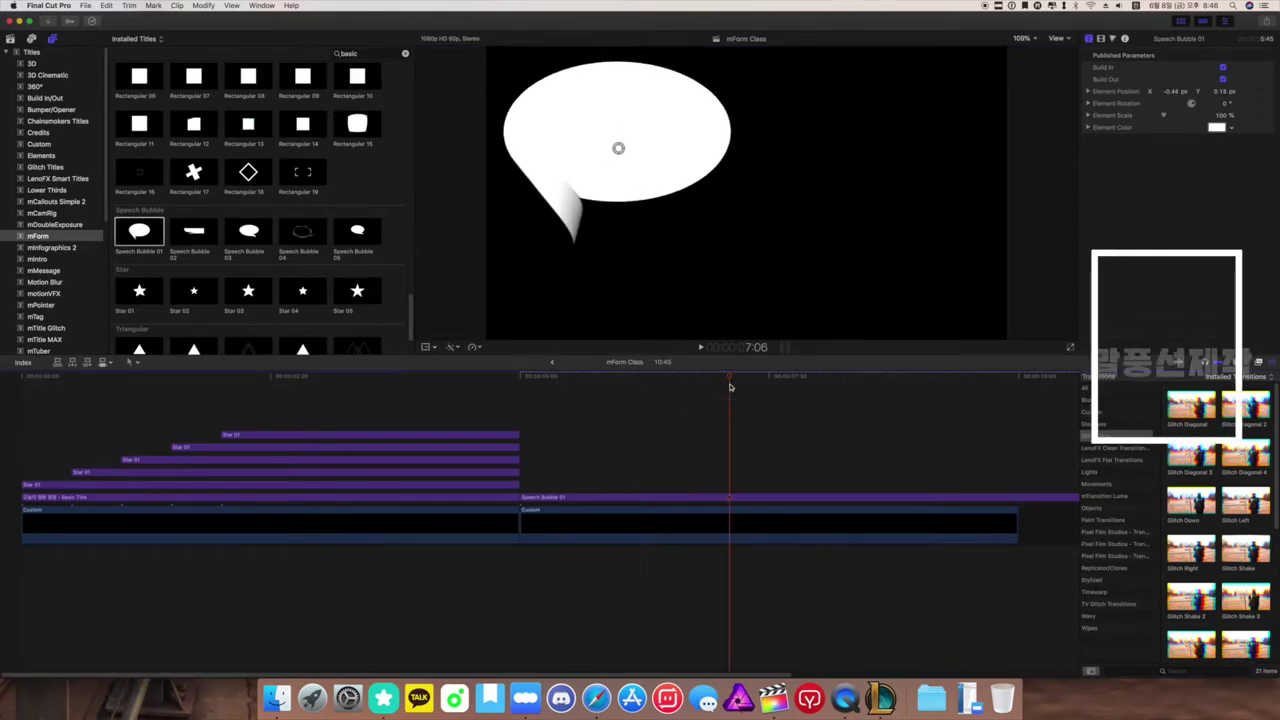
Step: Copy the Basic Title from the star section, paste it above the Speech Bubble 01 clip and preview the result
left_click(133, 496)
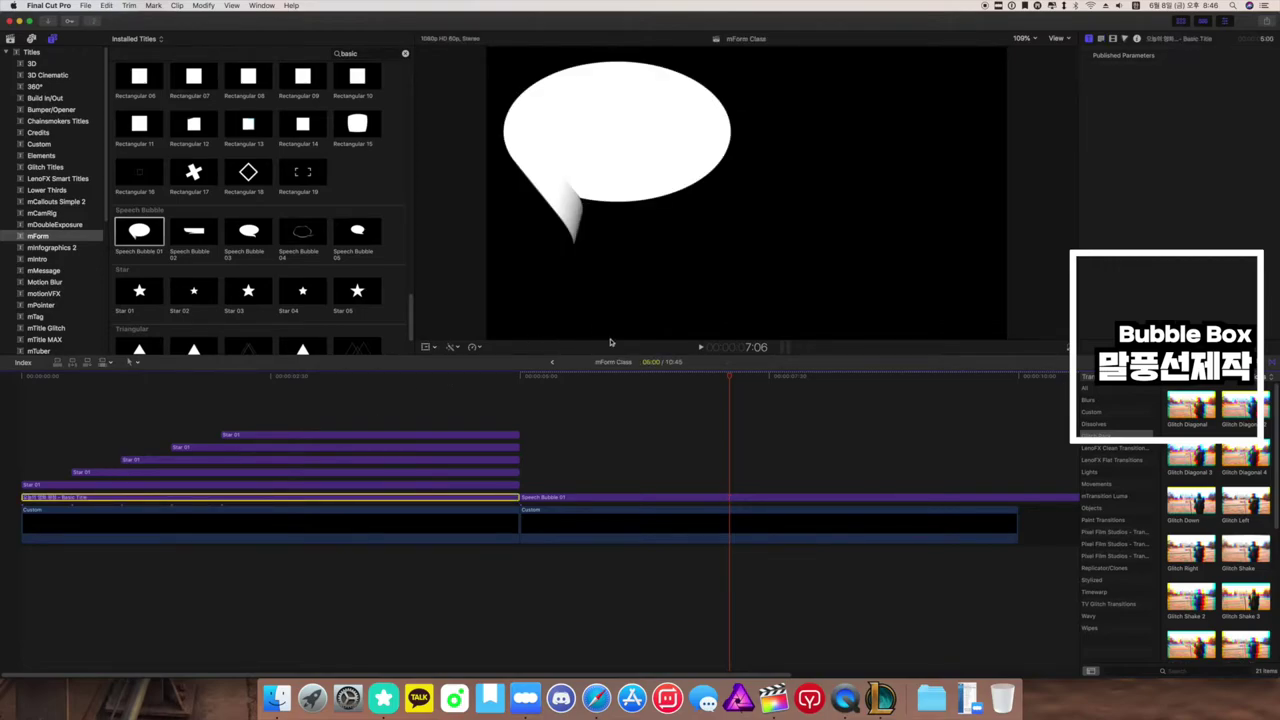
key("super+v")
left_click(305, 415)
key("space")
key("space")
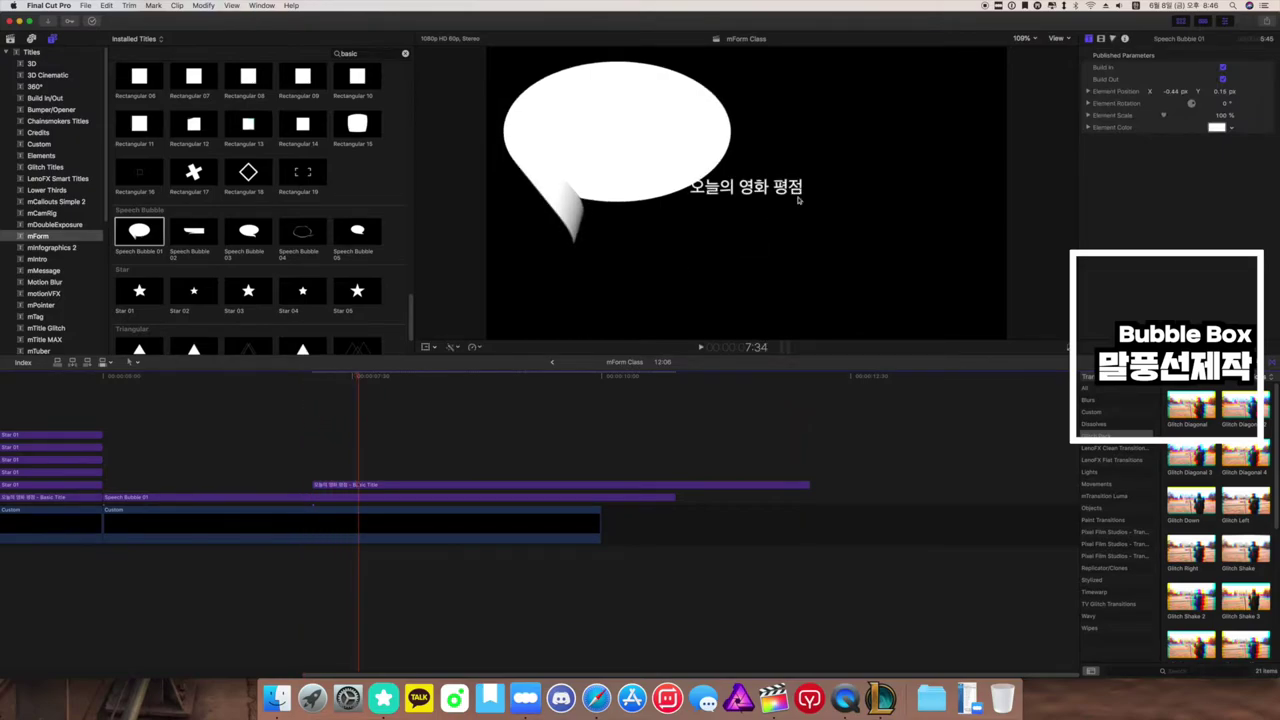
Step: Change the pasted title to black 안녕하세요 text inside the speech bubble and trim its clip to 2:22
left_click(466, 485)
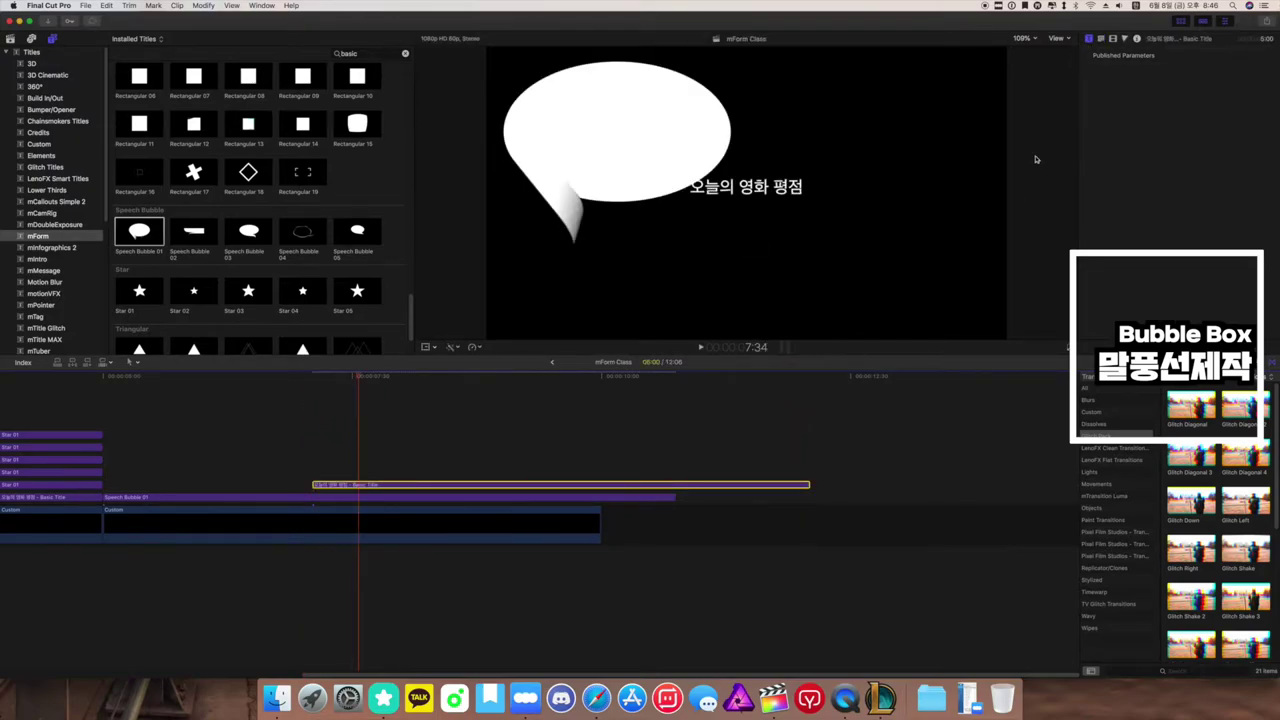
left_click(1100, 39)
left_click(1153, 97)
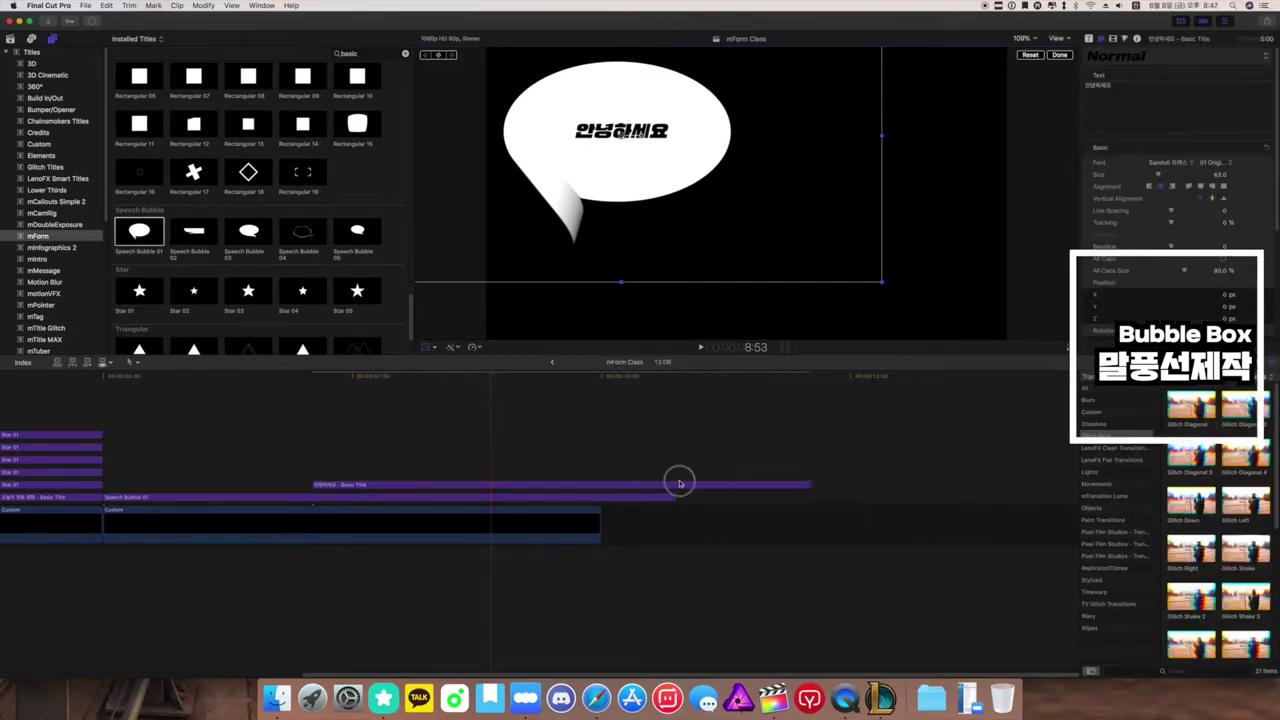
left_click_drag(679, 484, 571, 477)
key("space")
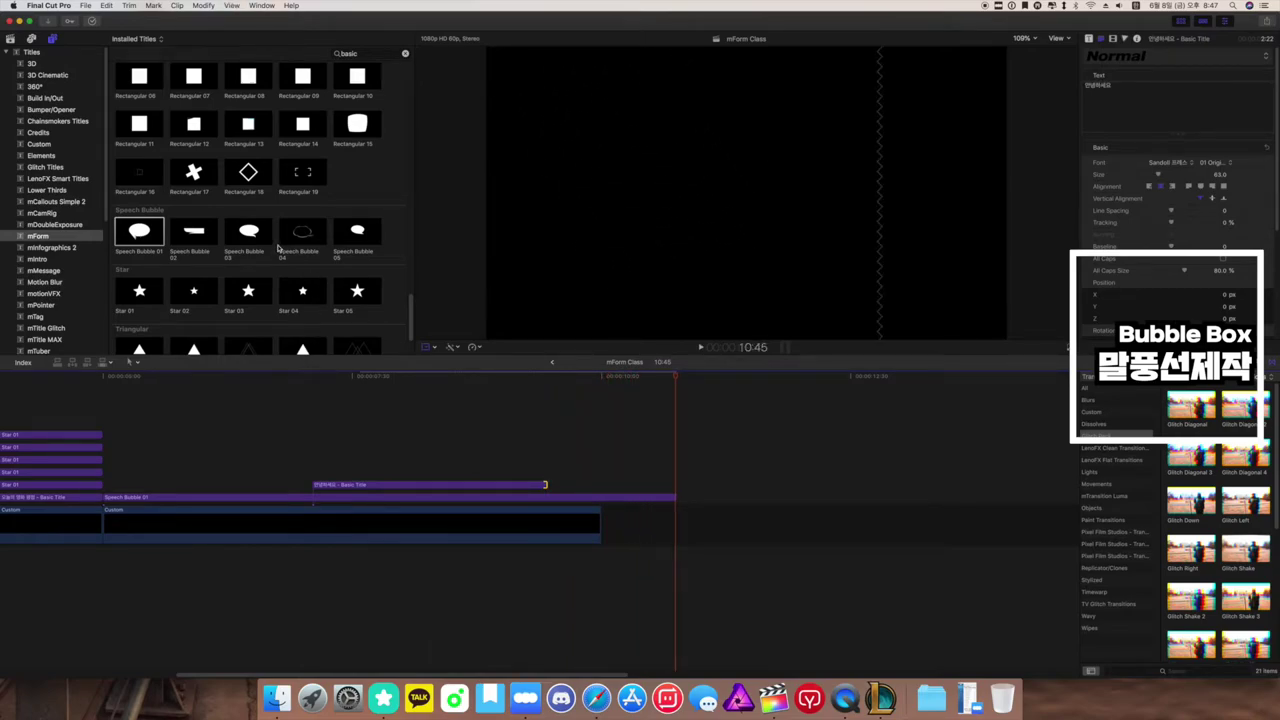
Step: Browse the mForm titles for the Pointer, Multiform, Heart and Gear elements
scroll(280, 250, "up", 3)
scroll(285, 241, "up", 3)
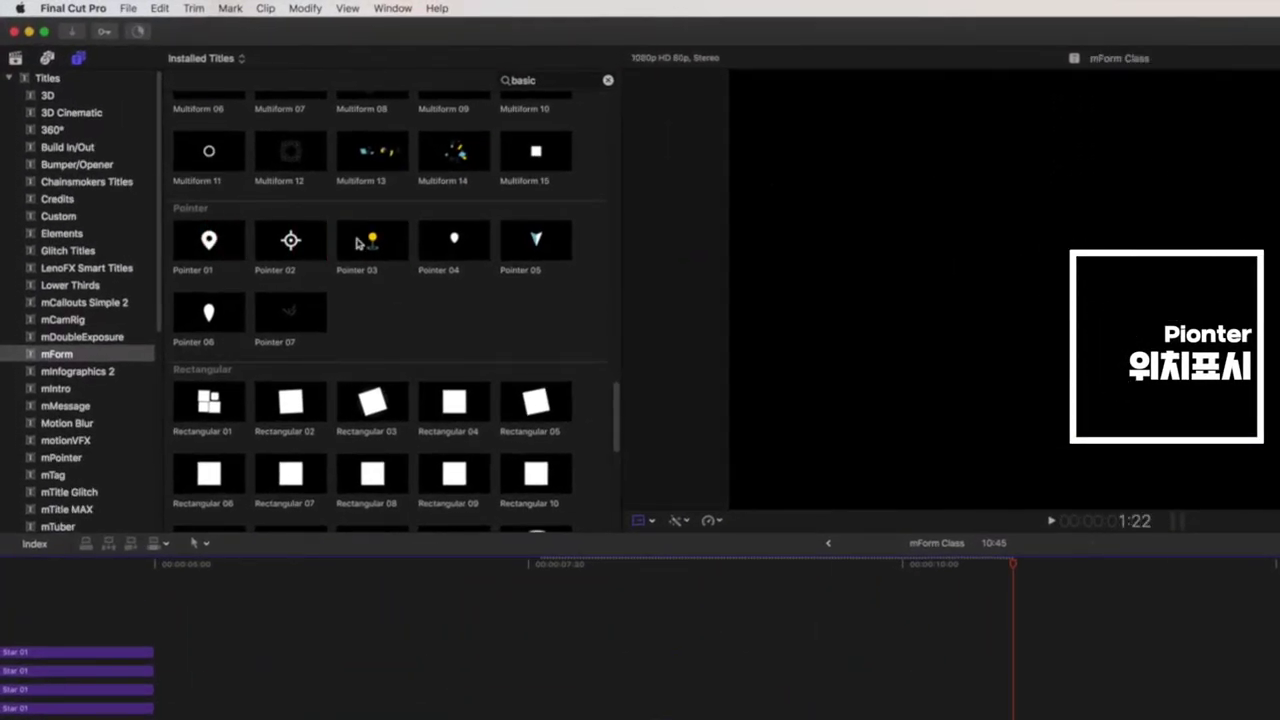
left_click_drag(288, 208, 343, 498)
left_click_drag(407, 594, 1036, 661)
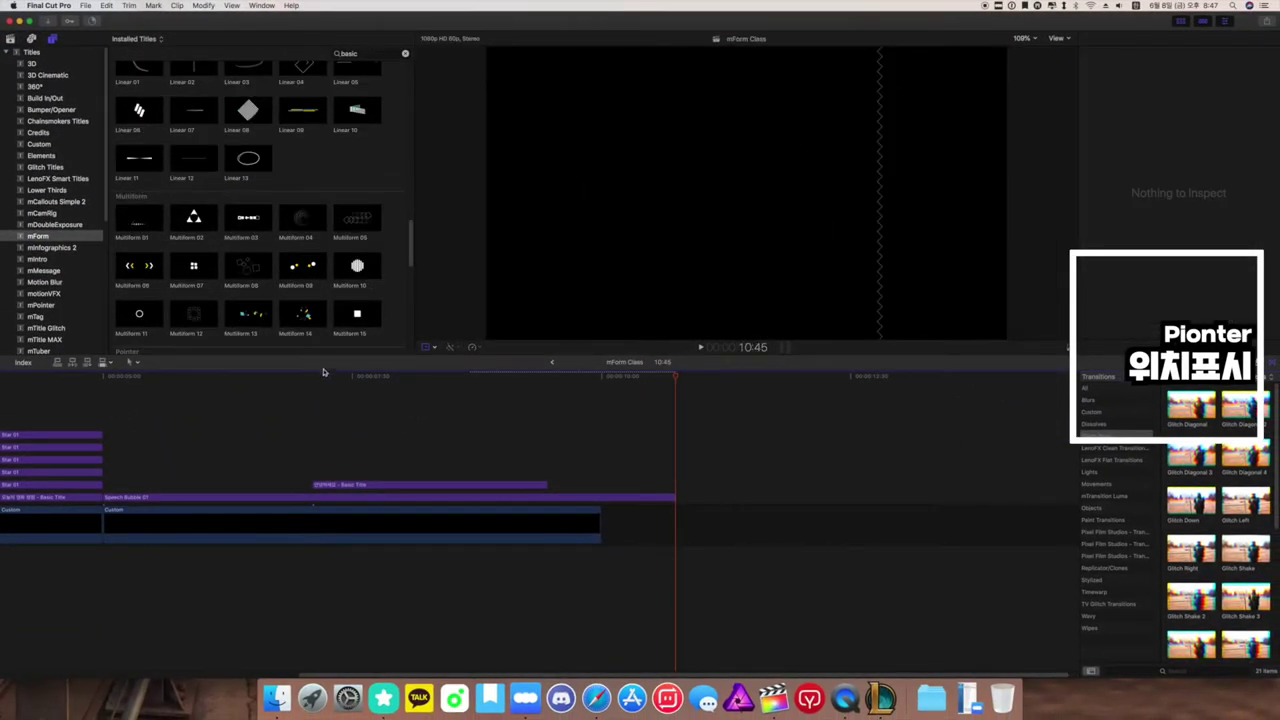
scroll(204, 252, "up", 3)
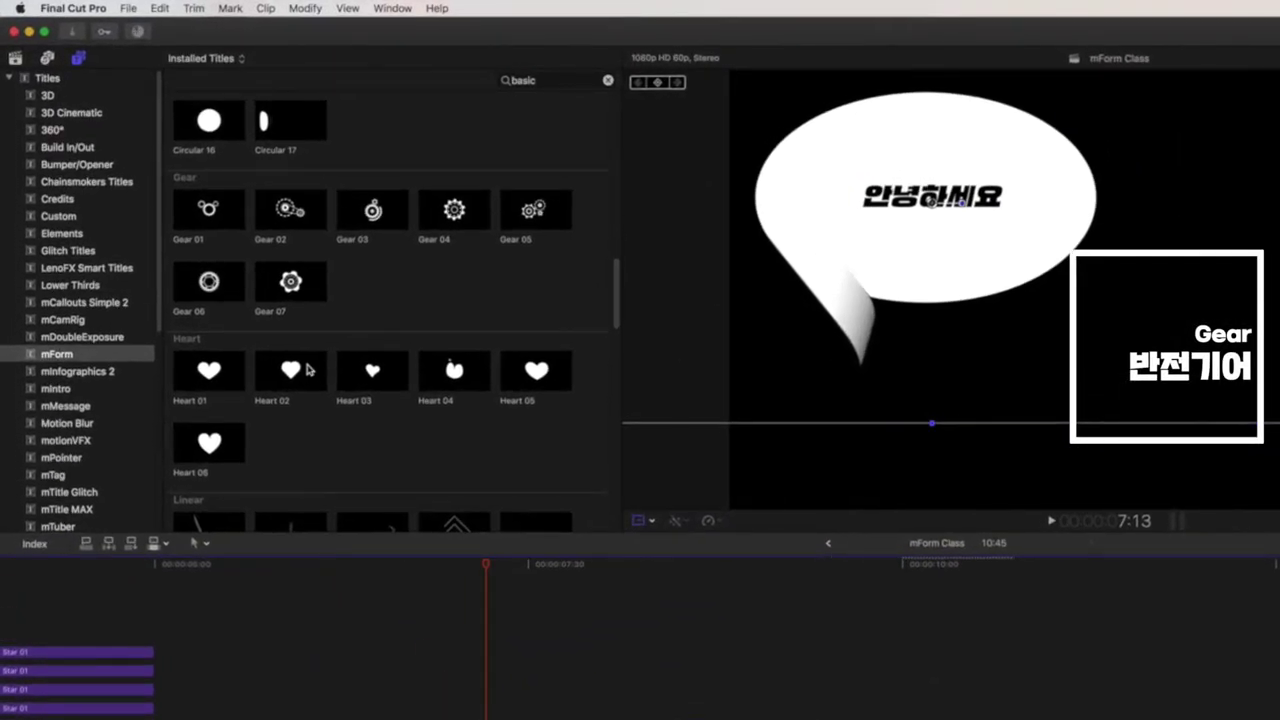
left_click_drag(290, 281, 584, 642)
left_click_drag(388, 428, 306, 437)
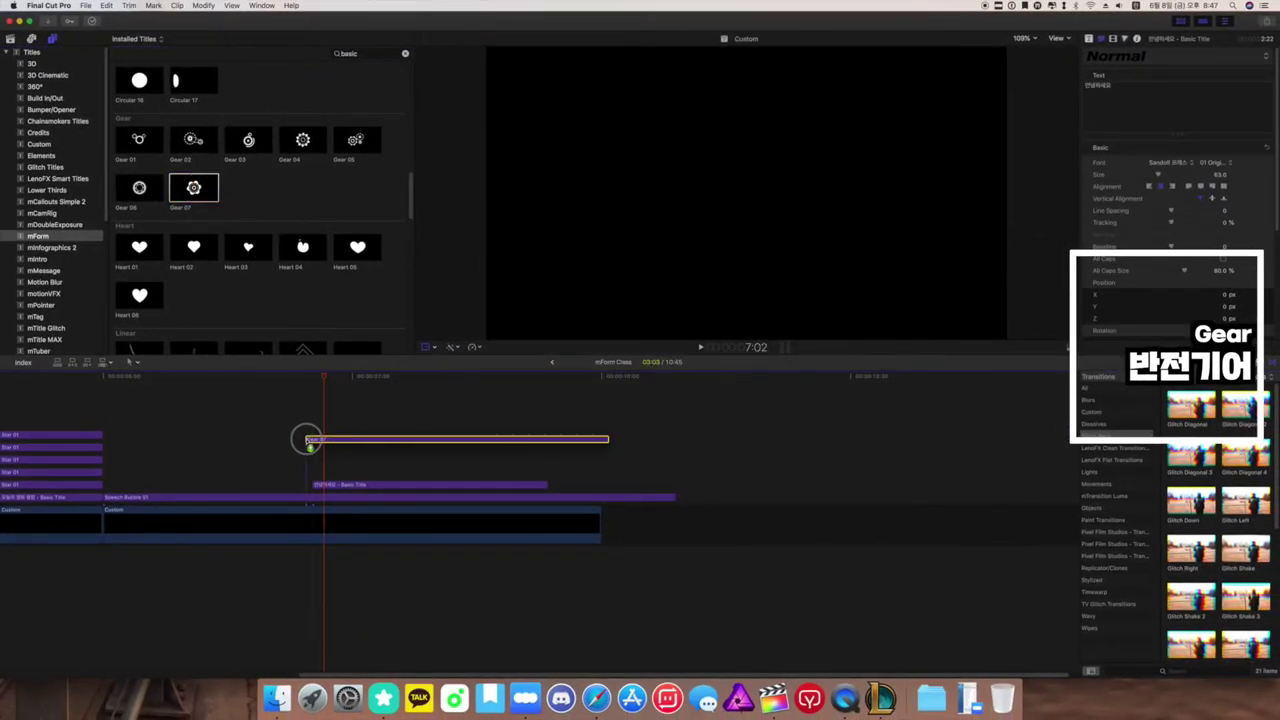
left_click(394, 379)
left_click_drag(394, 383, 396, 380)
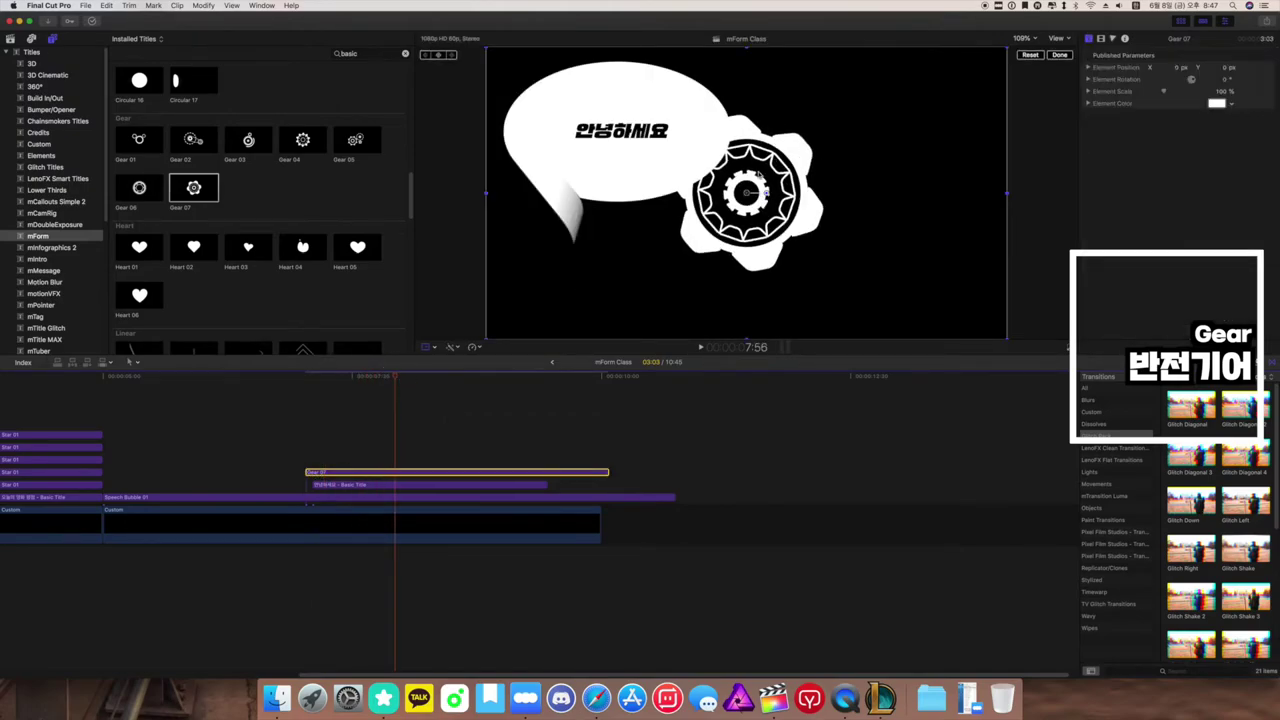
left_click_drag(746, 193, 856, 194)
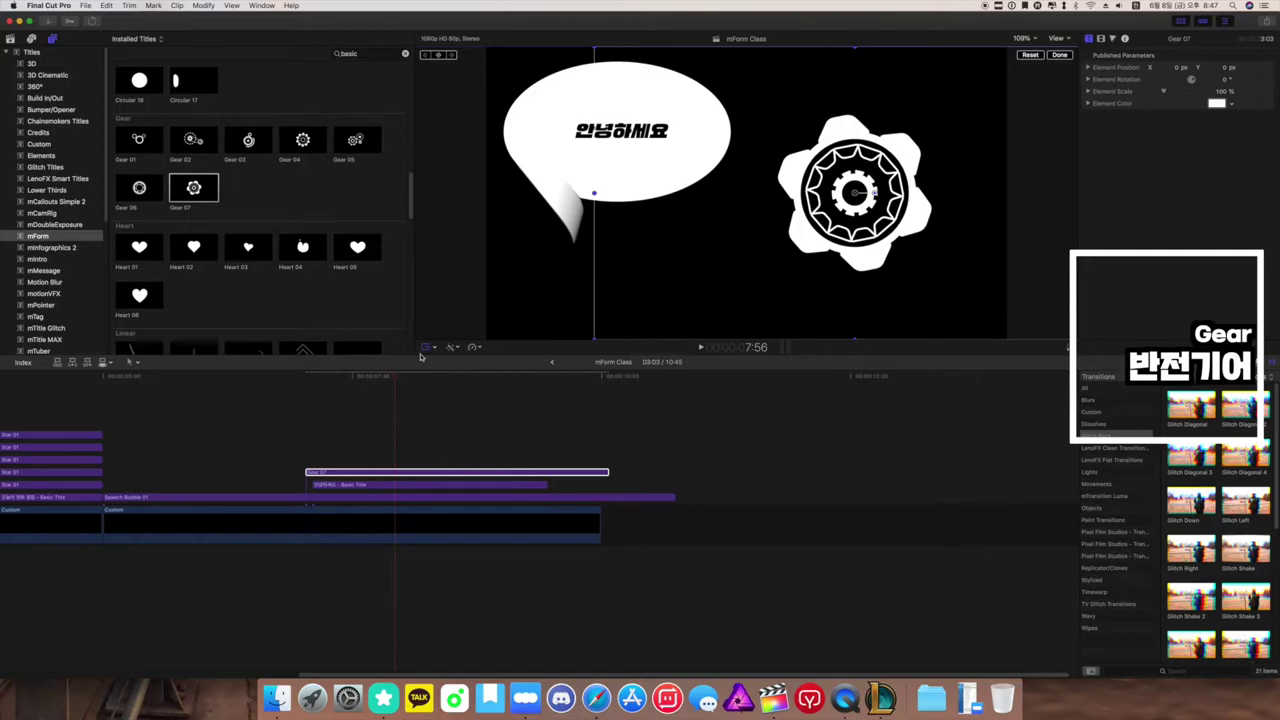
key("Delete")
Step: Connect two overlapping Gear 04 titles above the second Custom clip, starting the second one slightly after the first
left_click(349, 143)
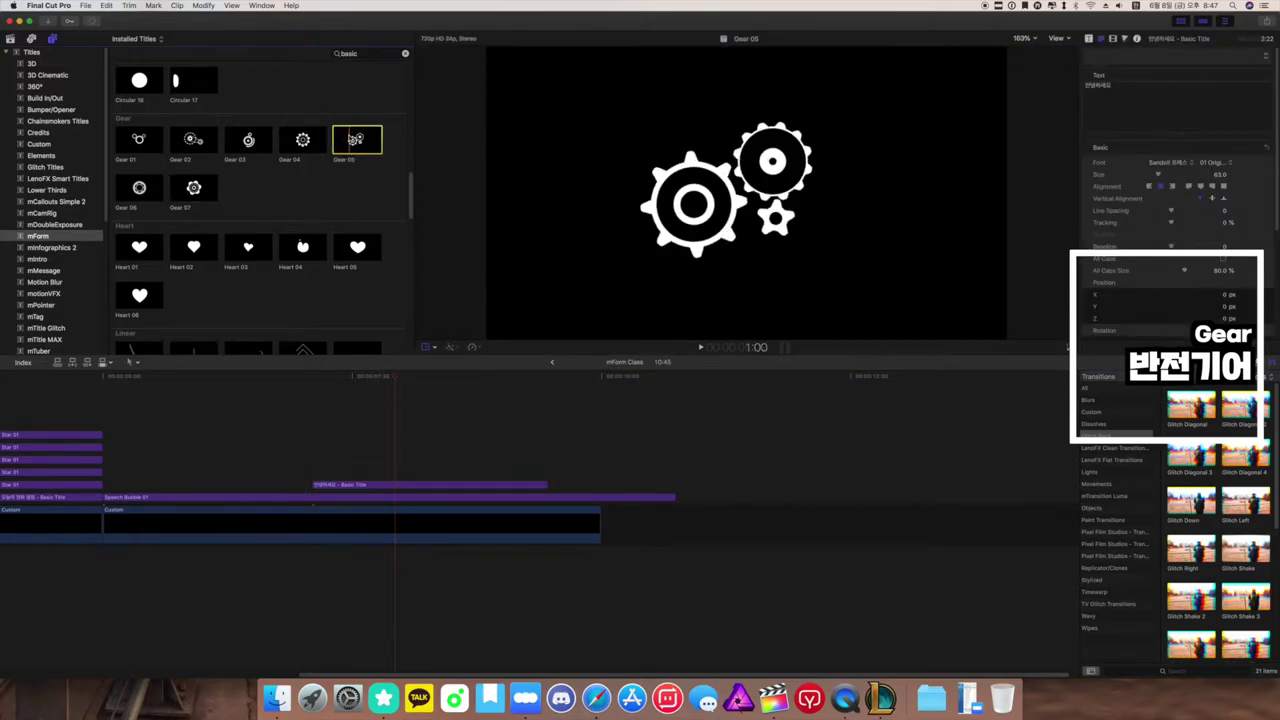
left_click_drag(303, 140, 321, 414)
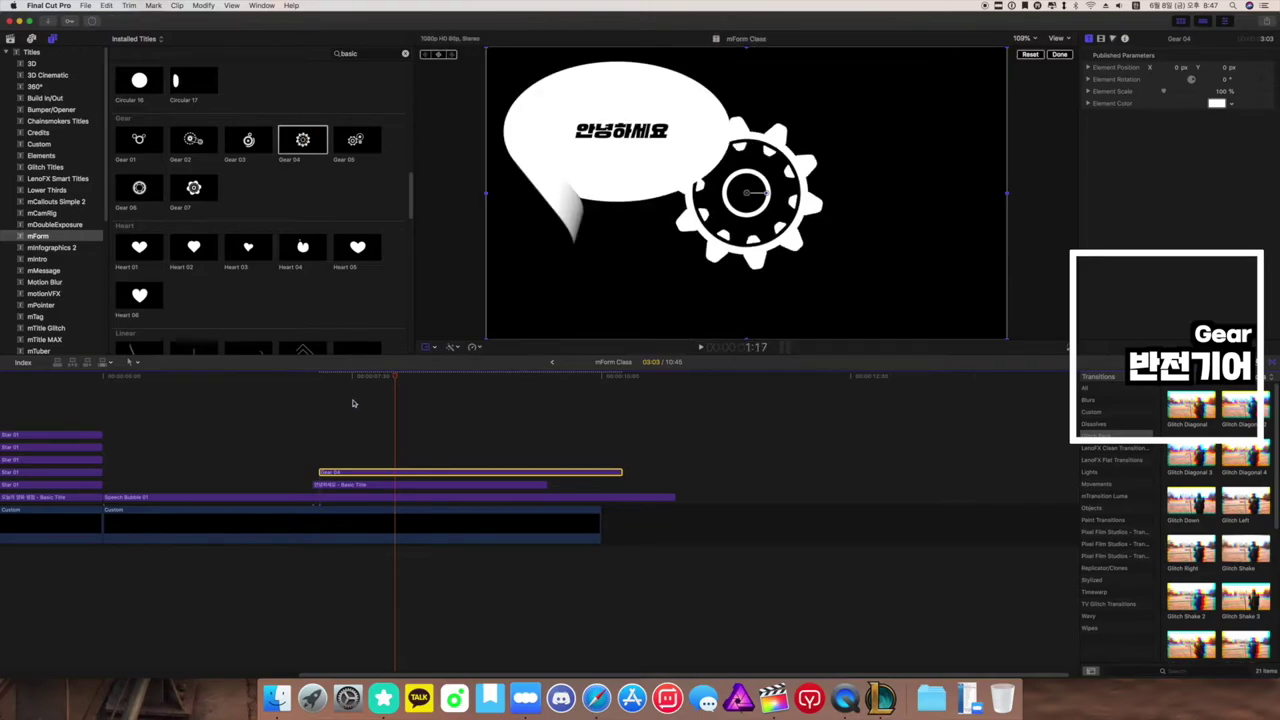
left_click_drag(394, 378, 334, 380)
key("q")
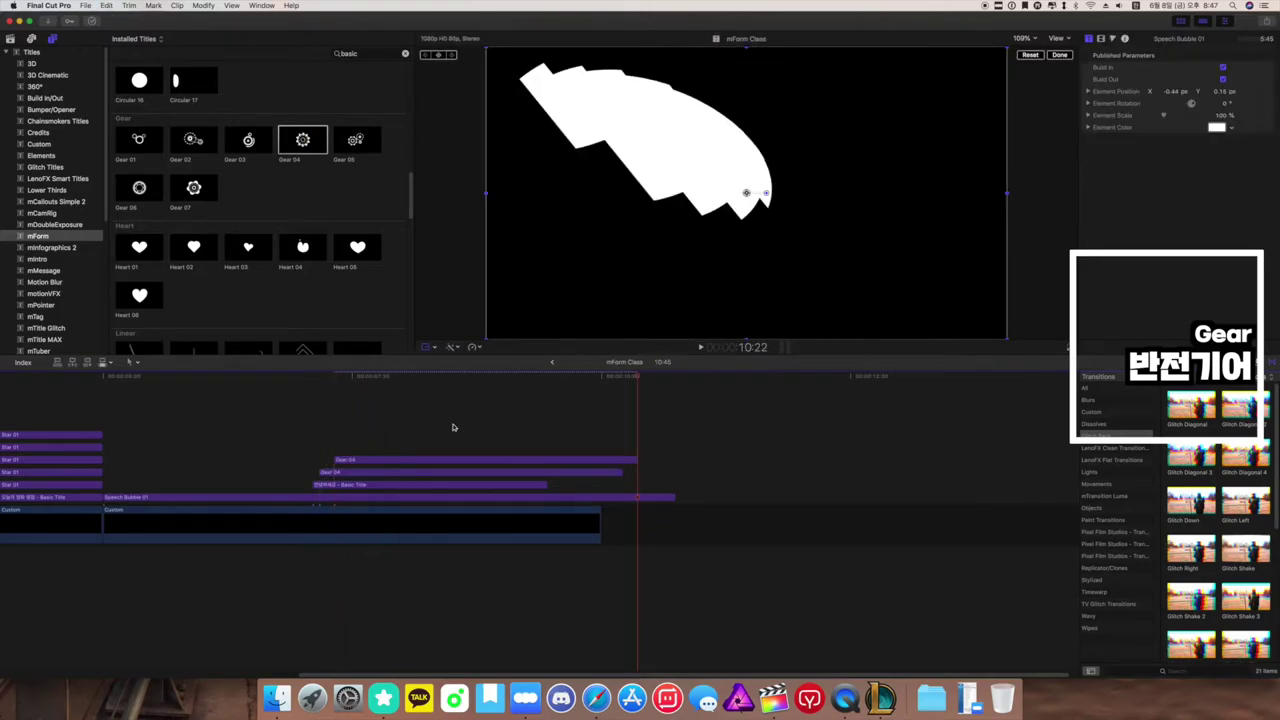
Step: Delete the Speech Bubble 01 clip and its 안녕하세요 Basic Title from the timeline
left_click(441, 425)
left_click(522, 496)
key("super+c")
key("Delete")
left_click(429, 494)
key("Delete")
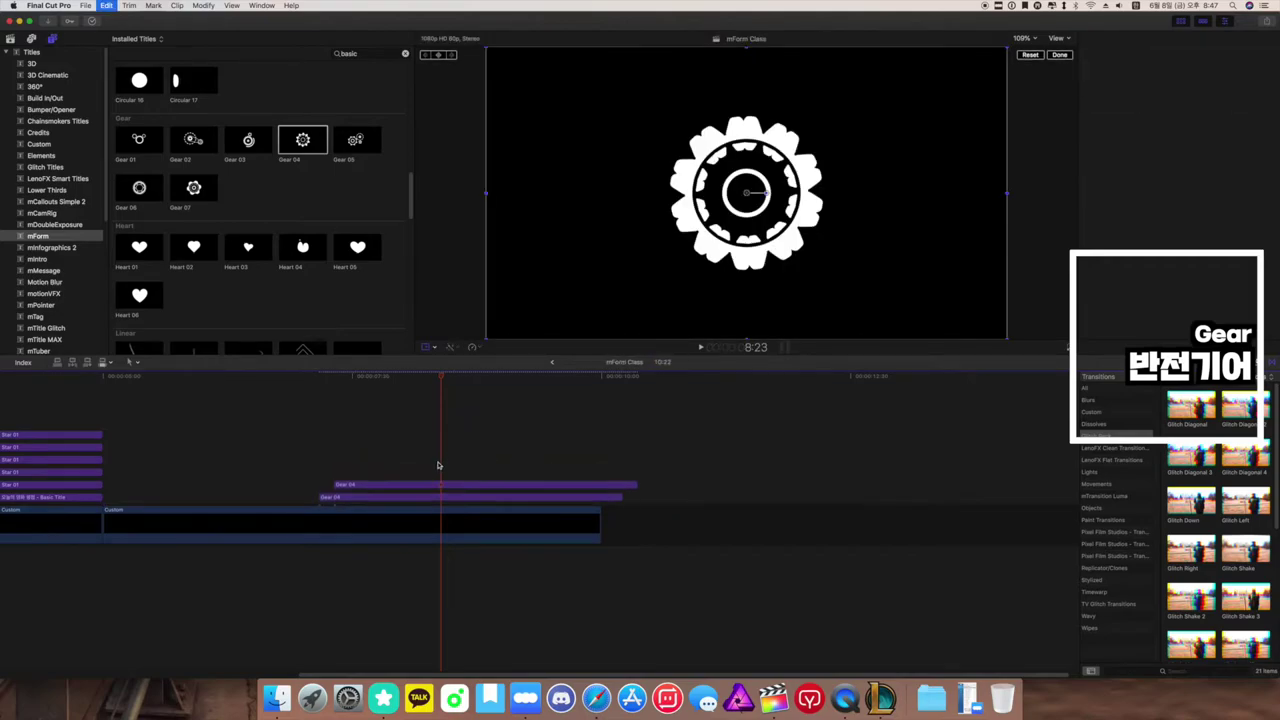
Step: Move the upper Gear 04 up and to the right so its teeth mesh with the centre gear, and preview the rotation
left_click(429, 488)
left_click_drag(746, 191, 880, 146)
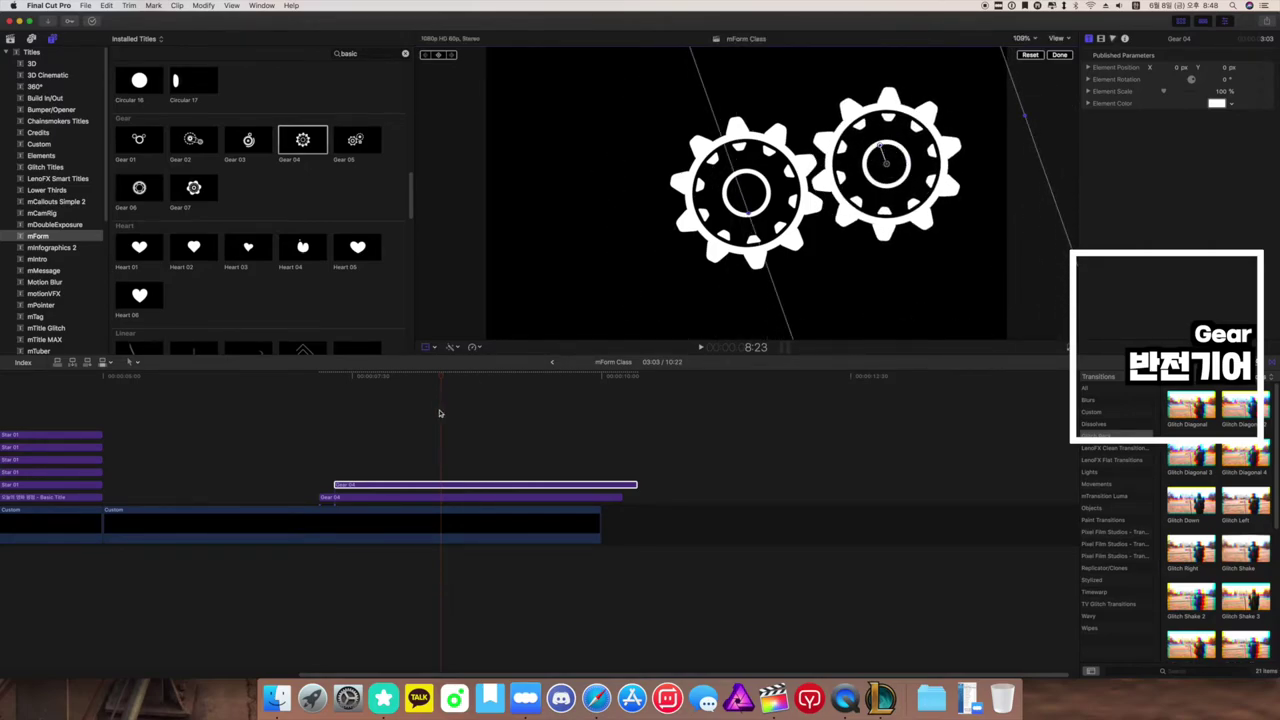
left_click(317, 380)
key("space")
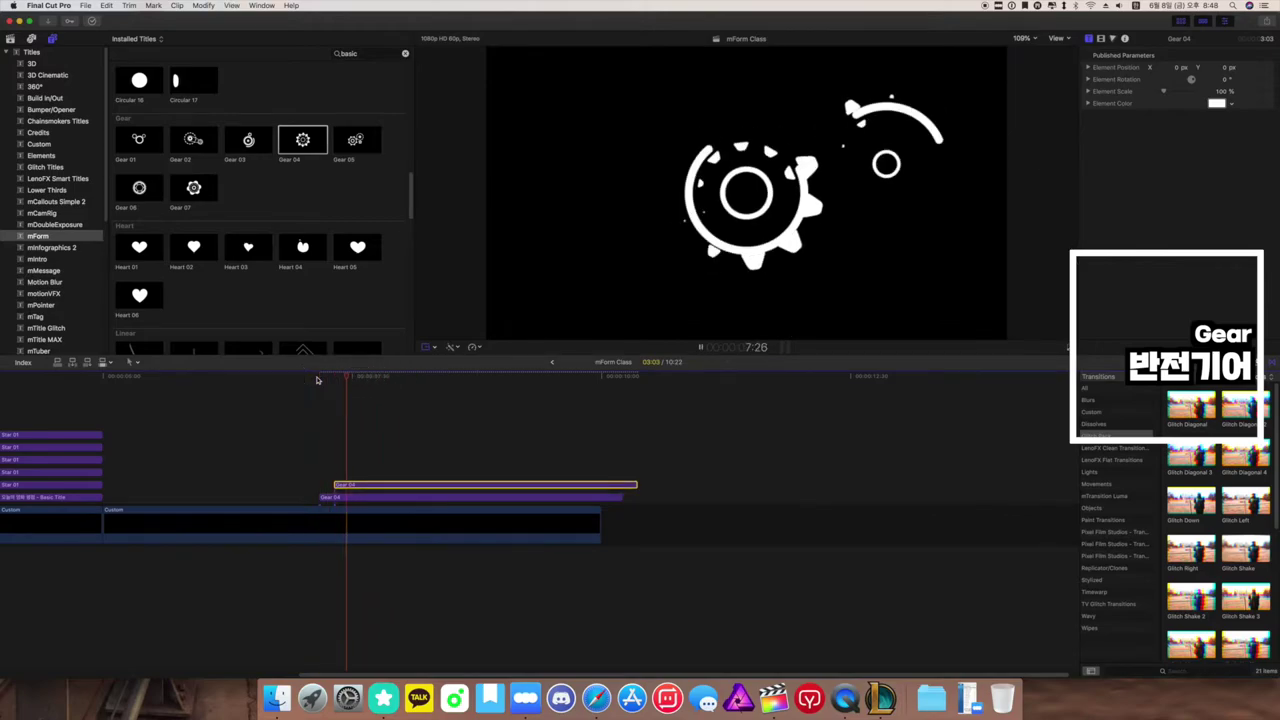
key("space")
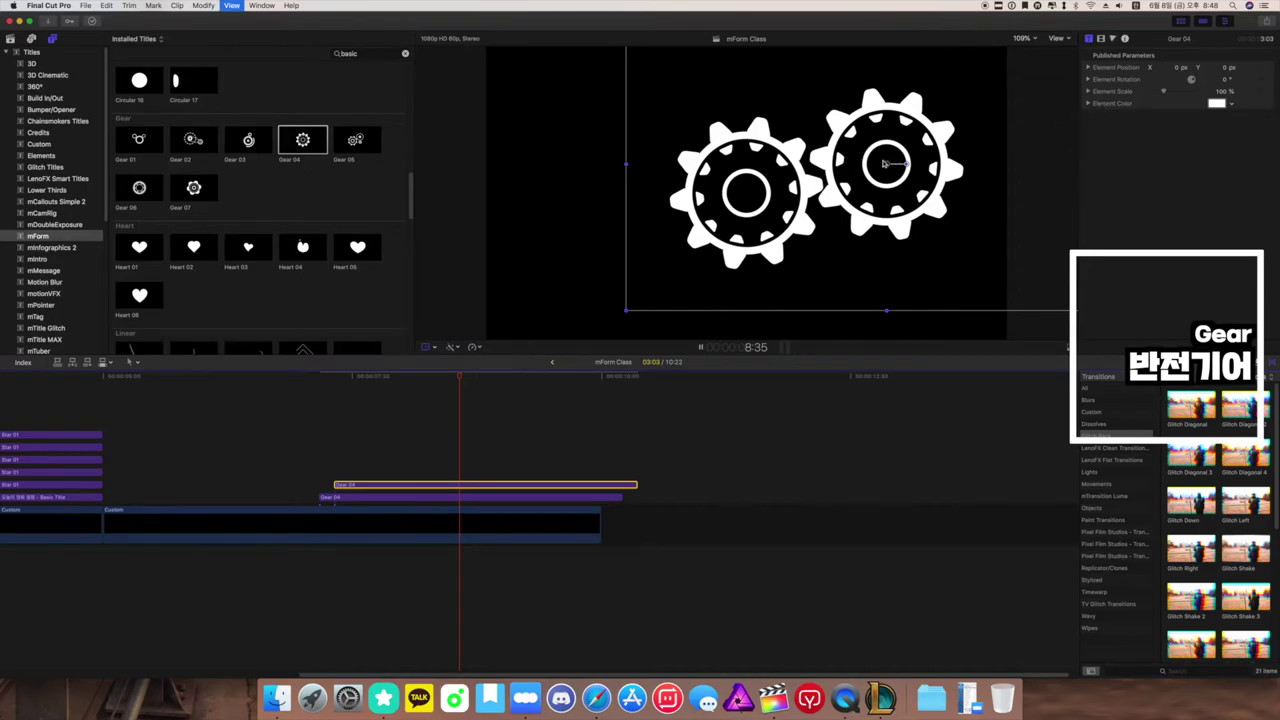
key("space")
Step: Mirror the second Gear 04 horizontally, place it directly beside the centre gear with teeth meshing, and preview the motion
left_click(486, 378)
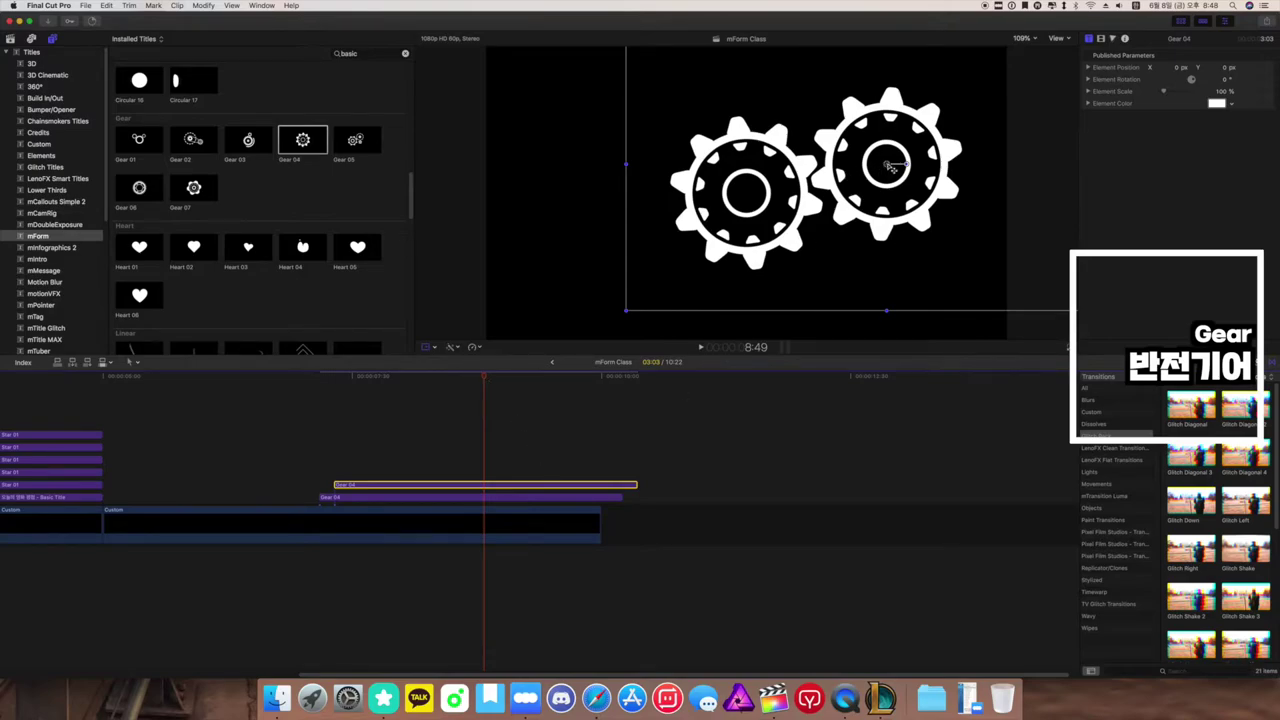
left_click_drag(889, 166, 757, 198)
left_click_drag(1021, 203, 487, 206)
left_click_drag(757, 198, 891, 200)
left_click_drag(477, 380, 293, 382)
key("space")
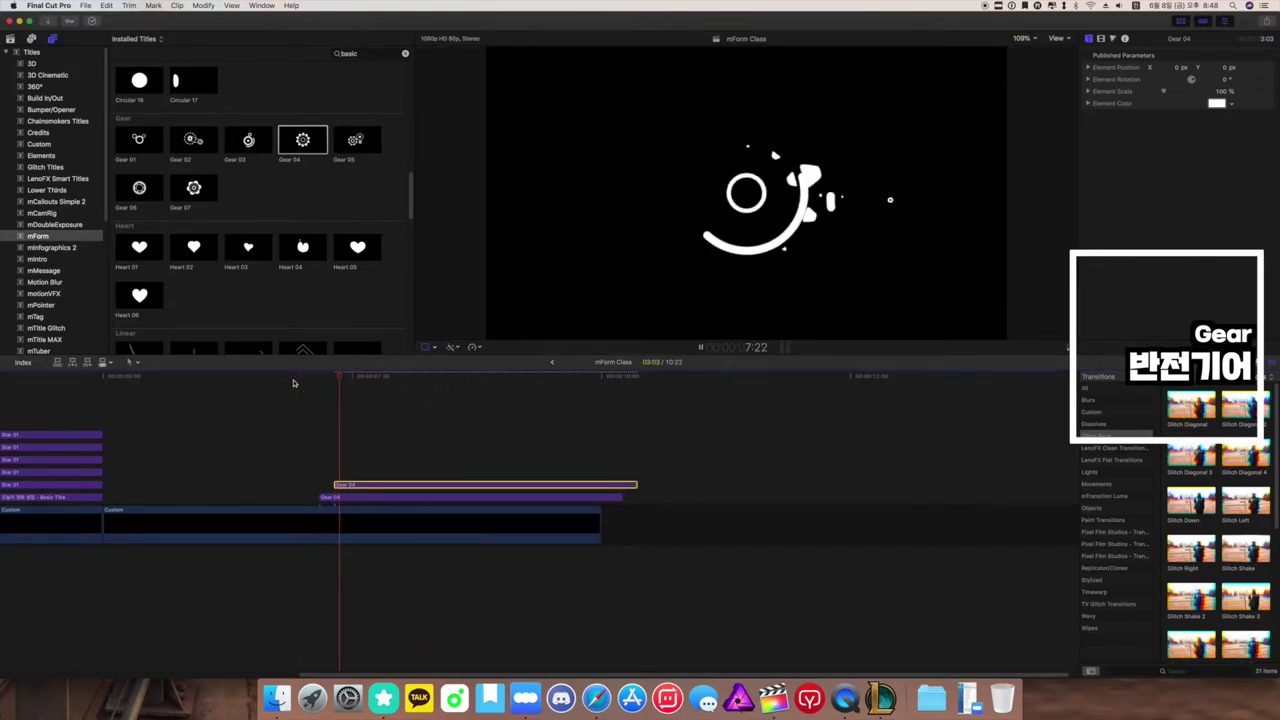
key("space")
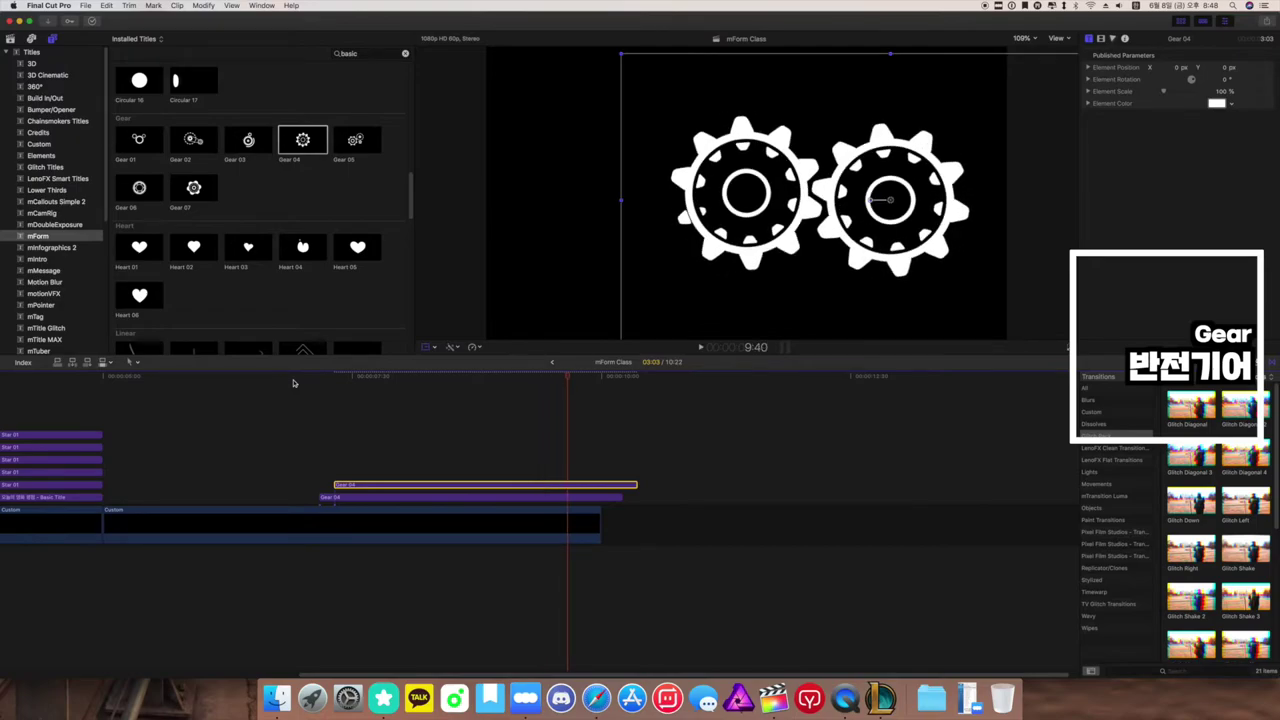
Step: Delete both Gear 04 clips from above the second Custom clip
left_click_drag(458, 388, 434, 504)
key("super+c")
key("Delete")
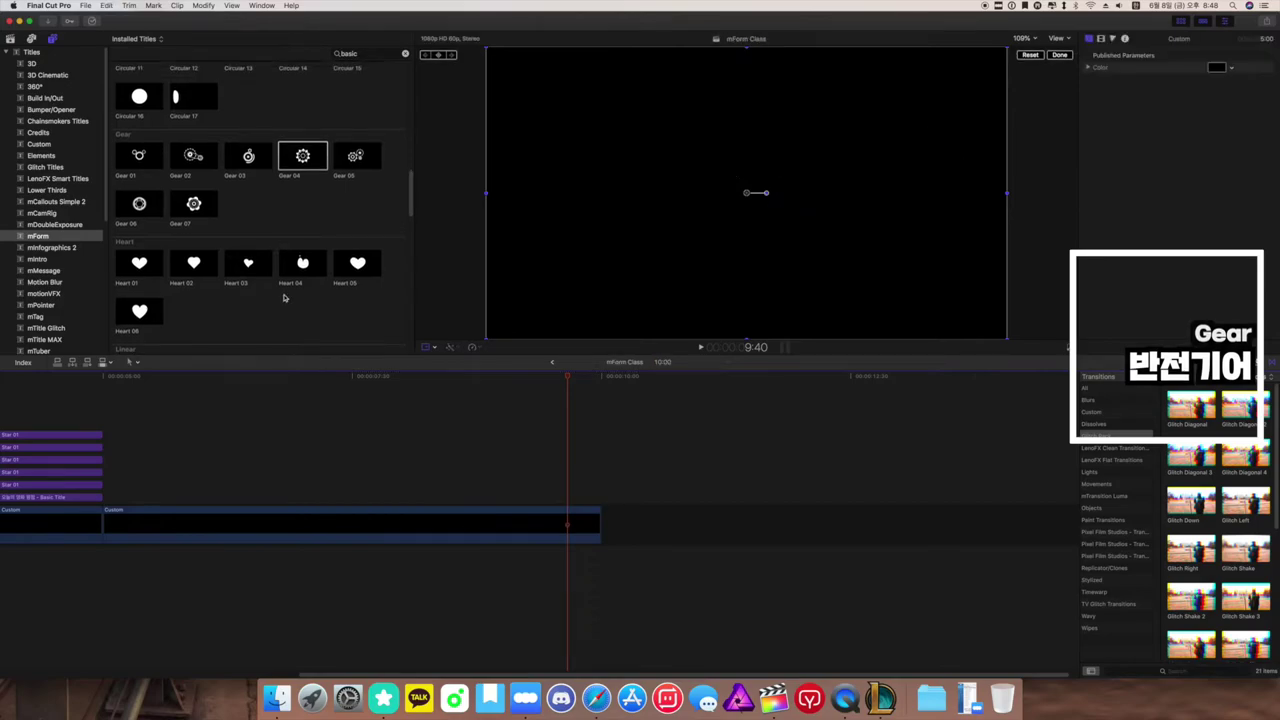
Step: Exit the transform mode and add the mForm Heart 03 title above the second Custom clip
scroll(283, 297, "down", 1)
left_click(296, 228)
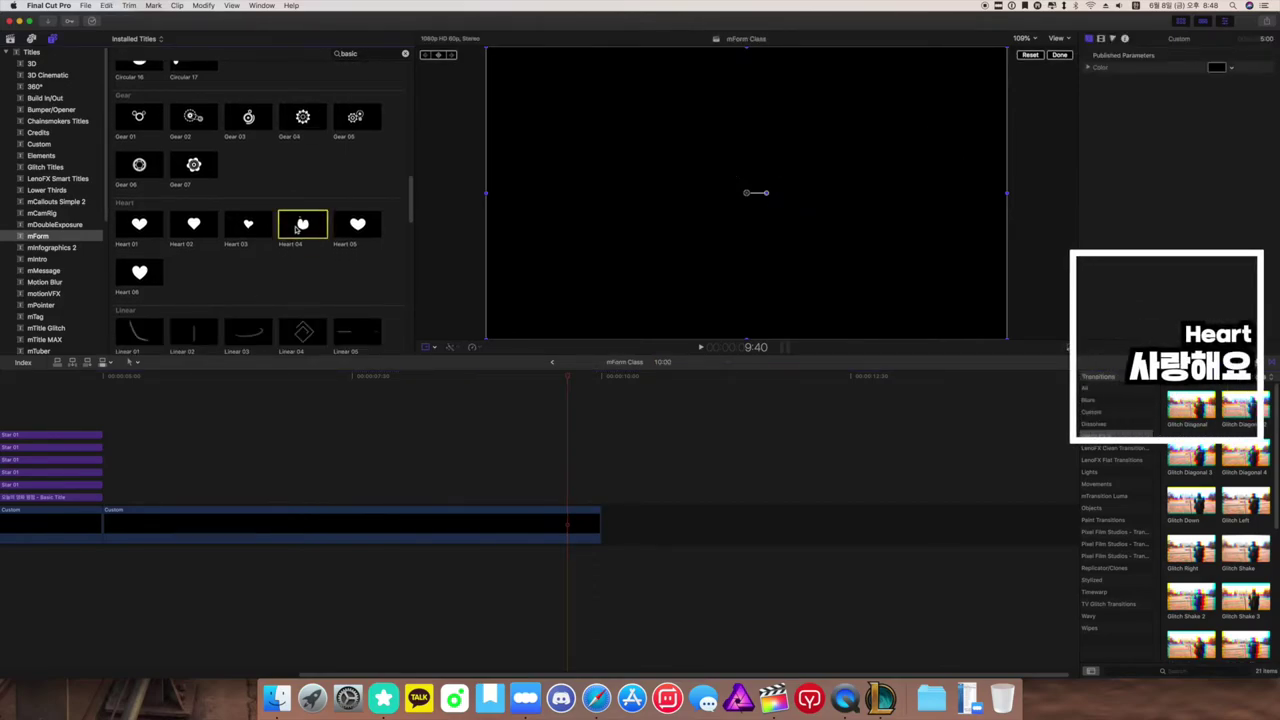
left_click(1060, 55)
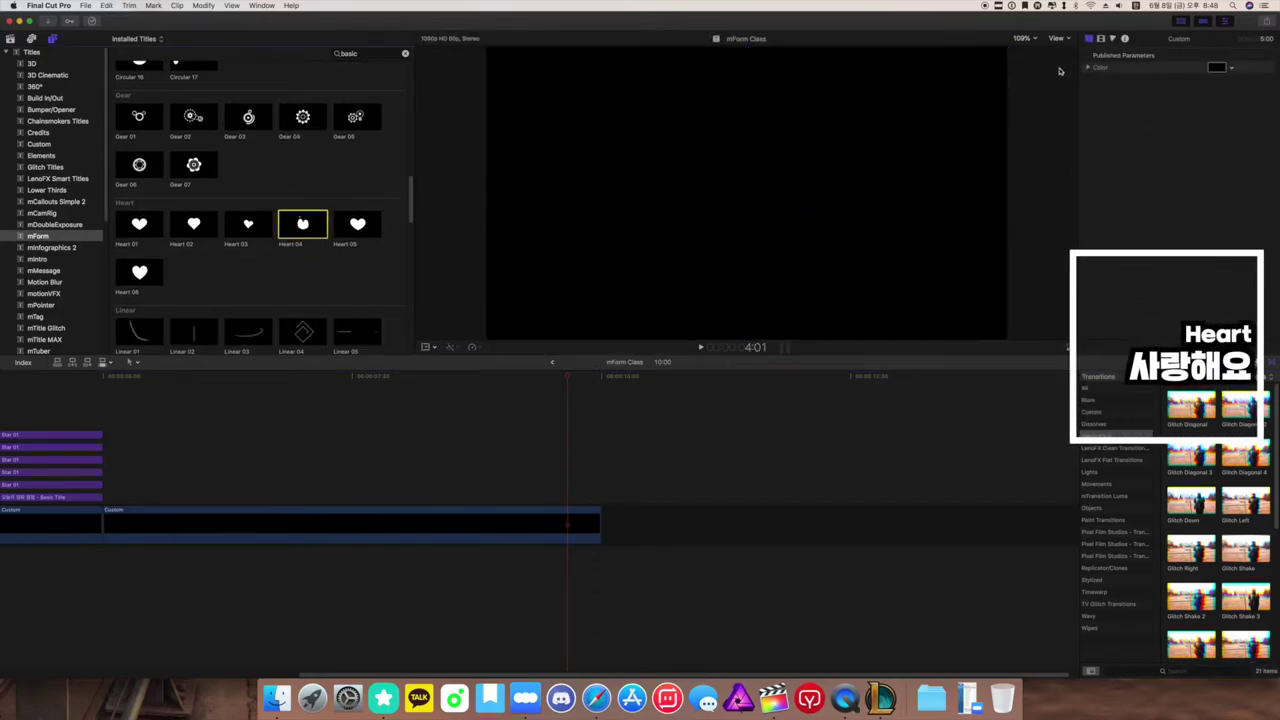
left_click_drag(250, 226, 468, 421)
left_click_drag(556, 381, 452, 378)
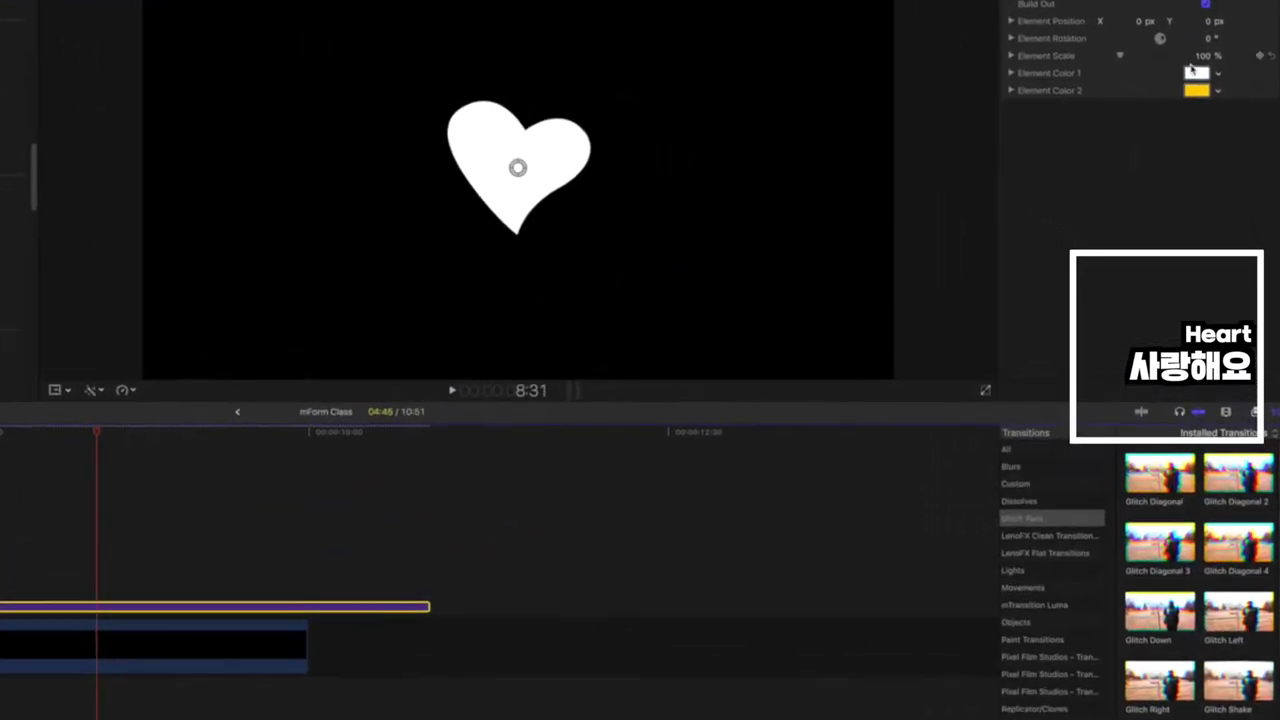
Step: Change the heart's Element Color 1 to red, fine-tune it to a pinkish red with the colour sliders, and preview the animation
left_click(1193, 71)
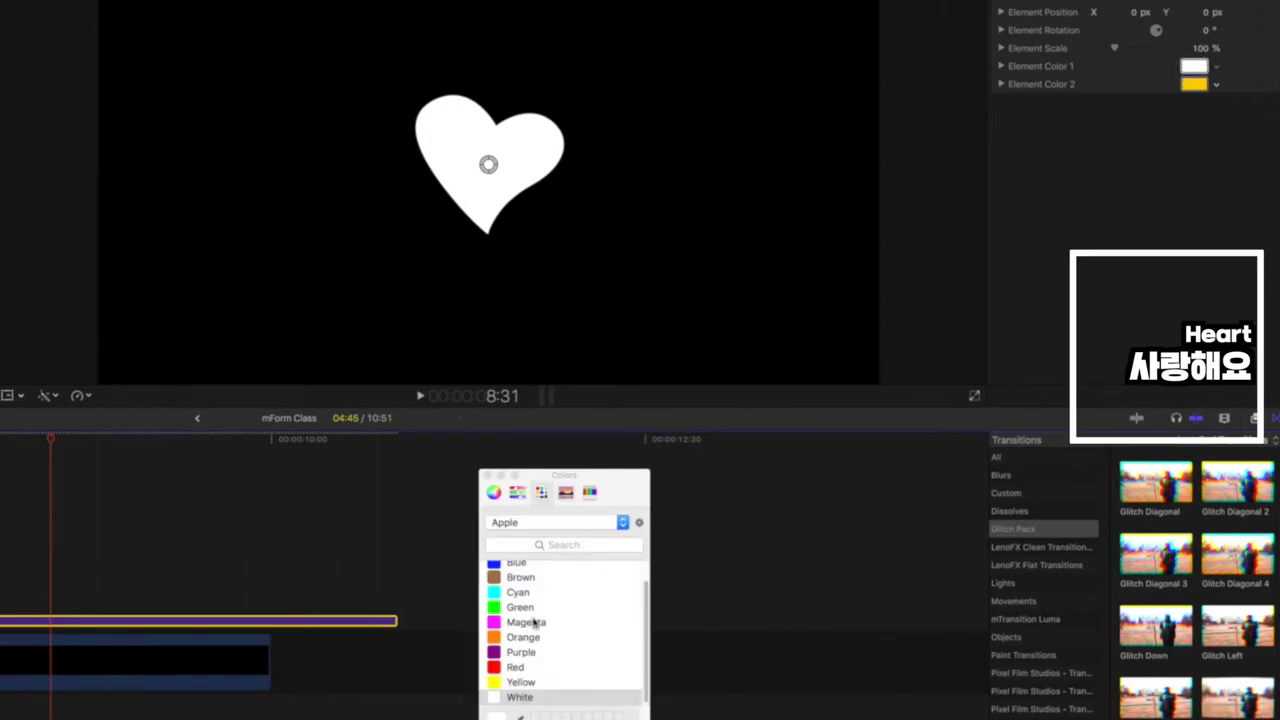
left_click(515, 667)
left_click(517, 492)
left_click_drag(490, 589, 535, 630)
key("space")
key("space")
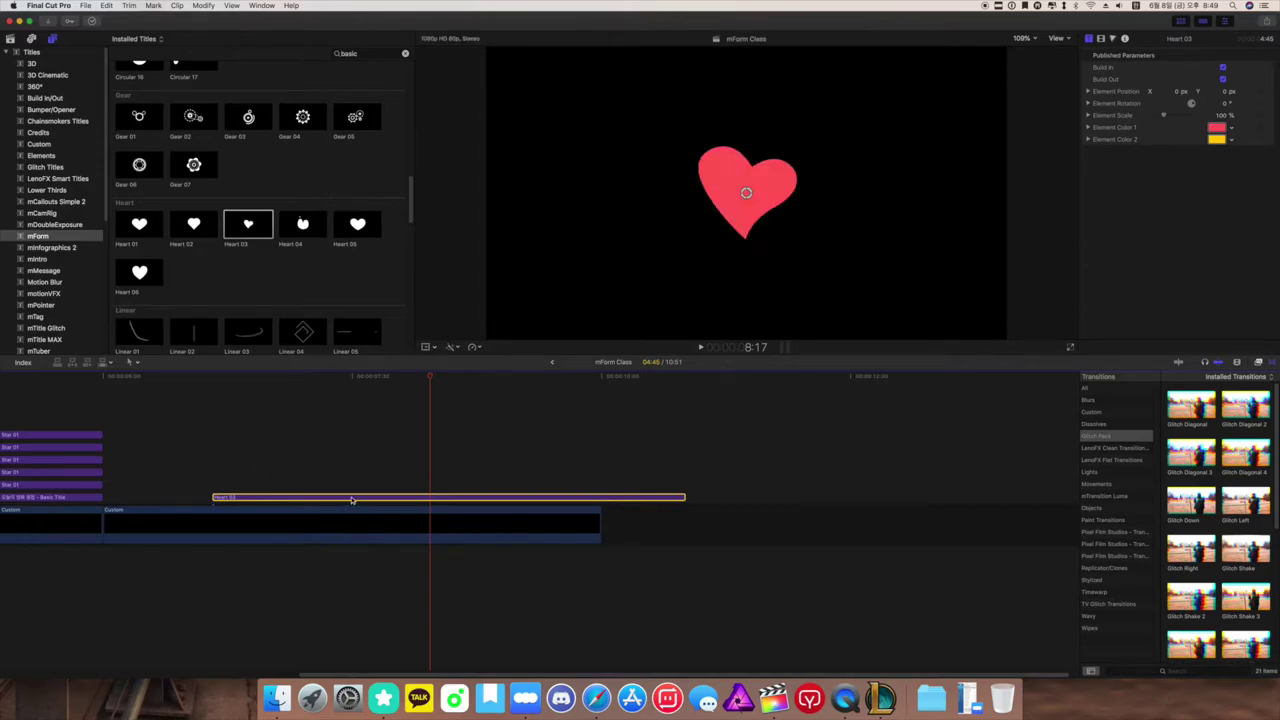
Step: Distort the Burst 10 title by pulling its frame corners inward into an irregular perspective shape
left_click(453, 346)
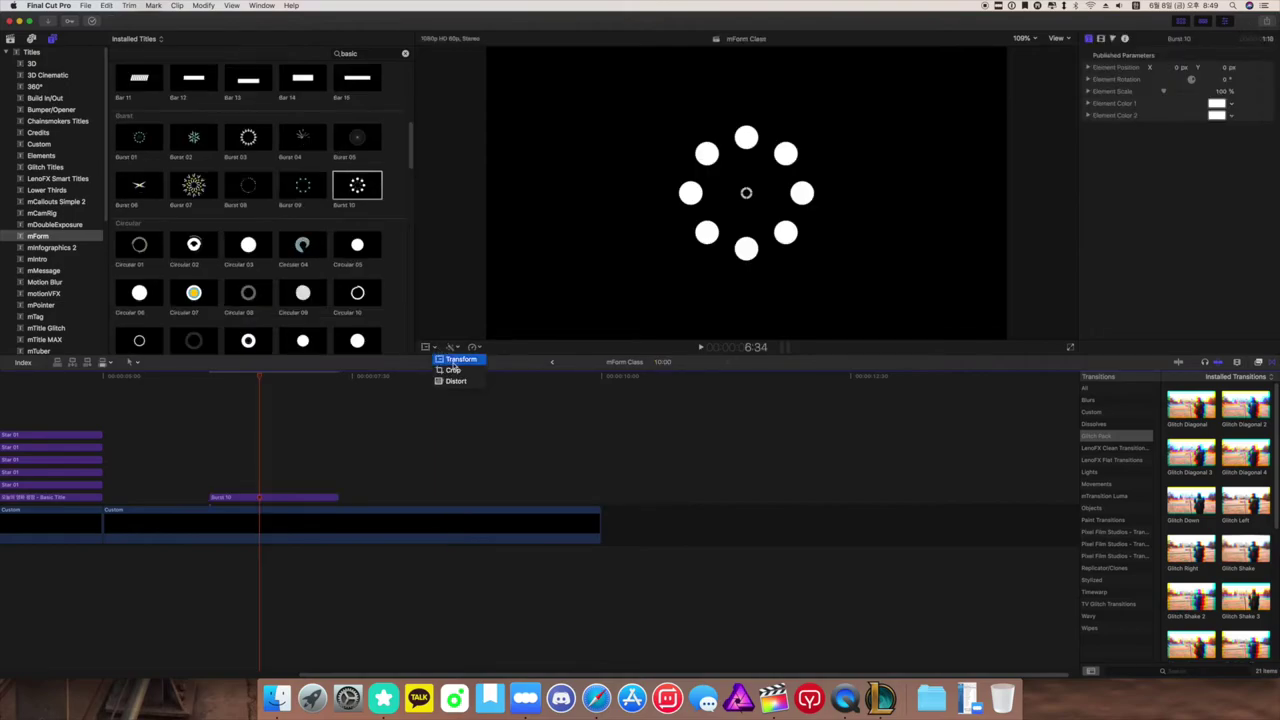
left_click(465, 380)
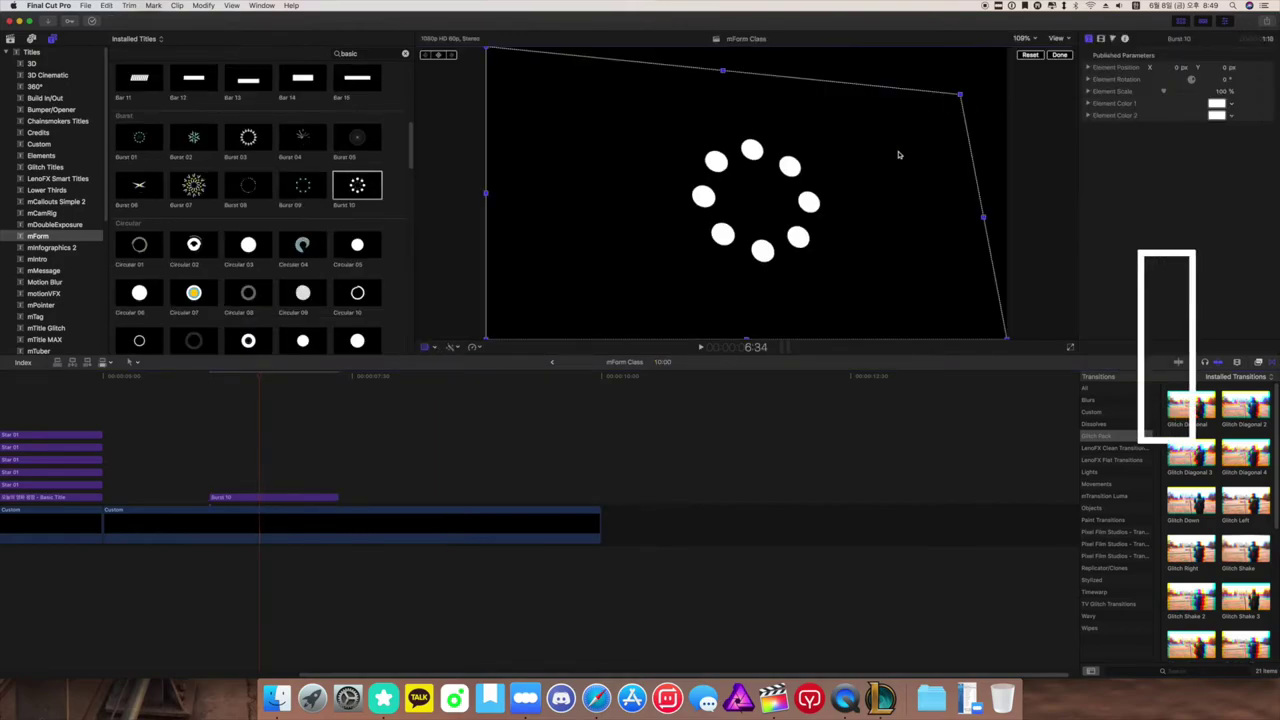
left_click_drag(486, 338, 595, 302)
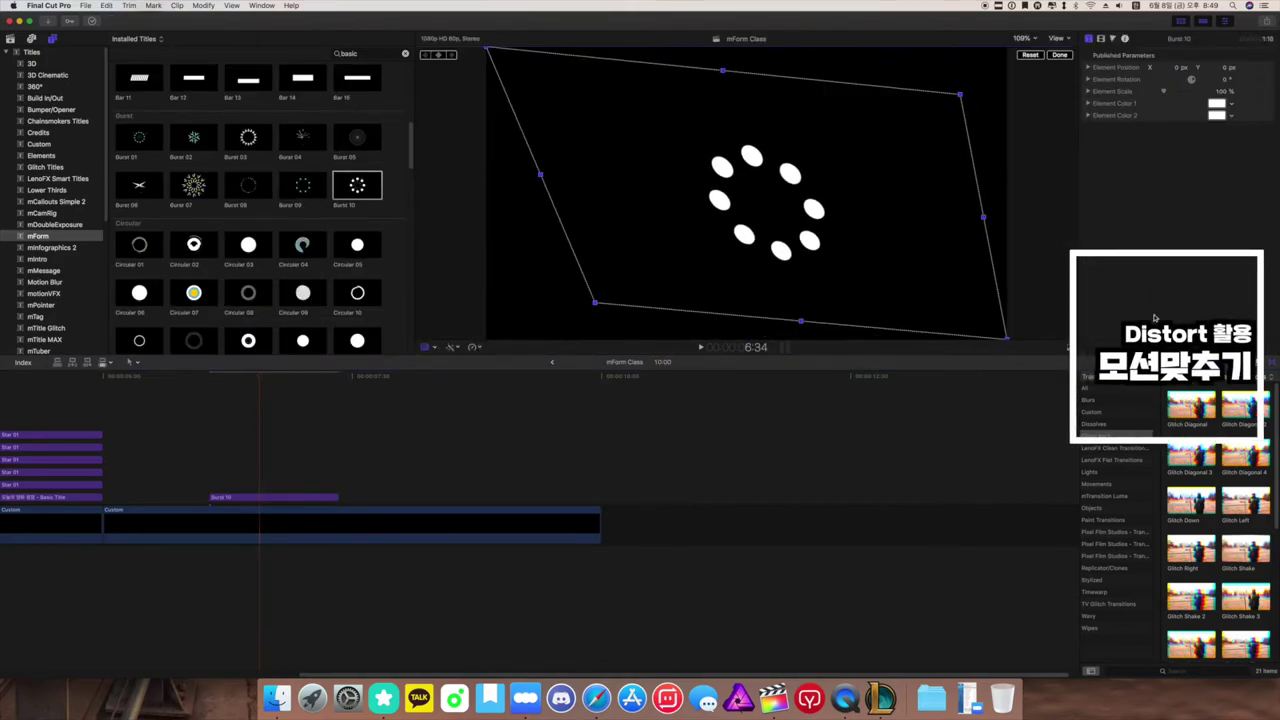
left_click_drag(1006, 338, 957, 297)
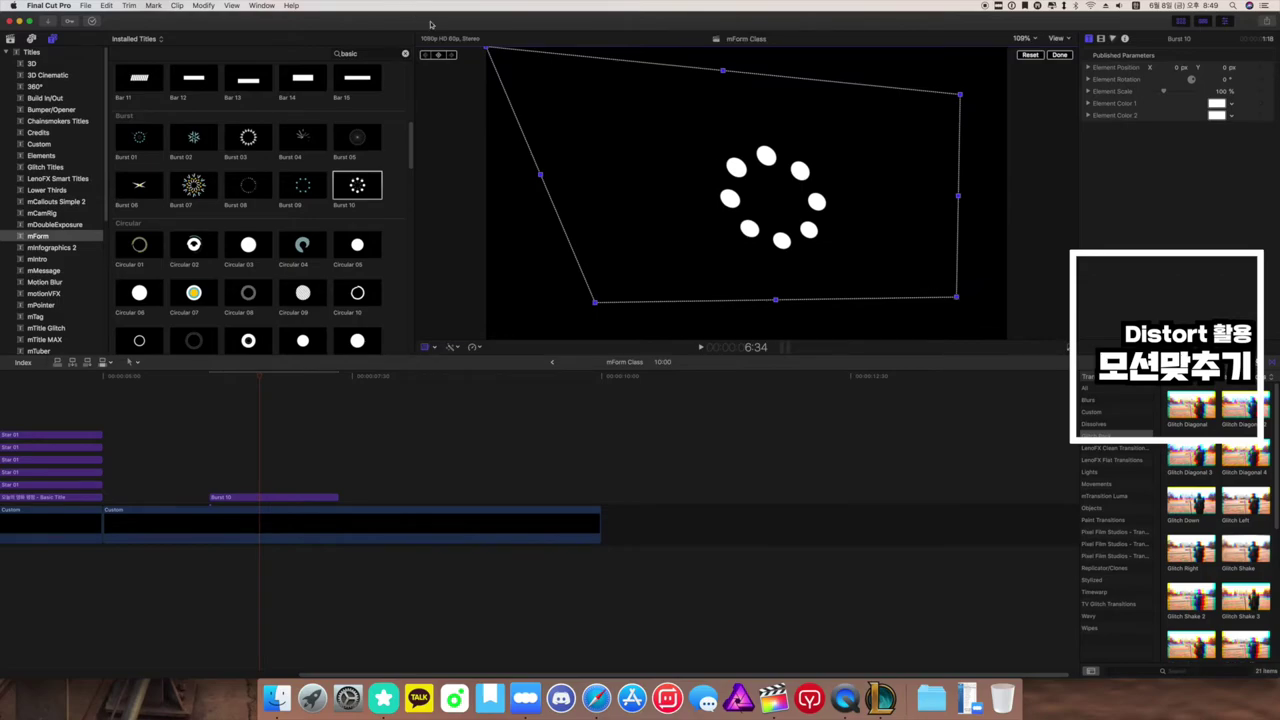
left_click_drag(690, 67, 738, 82)
left_click_drag(493, 50, 660, 106)
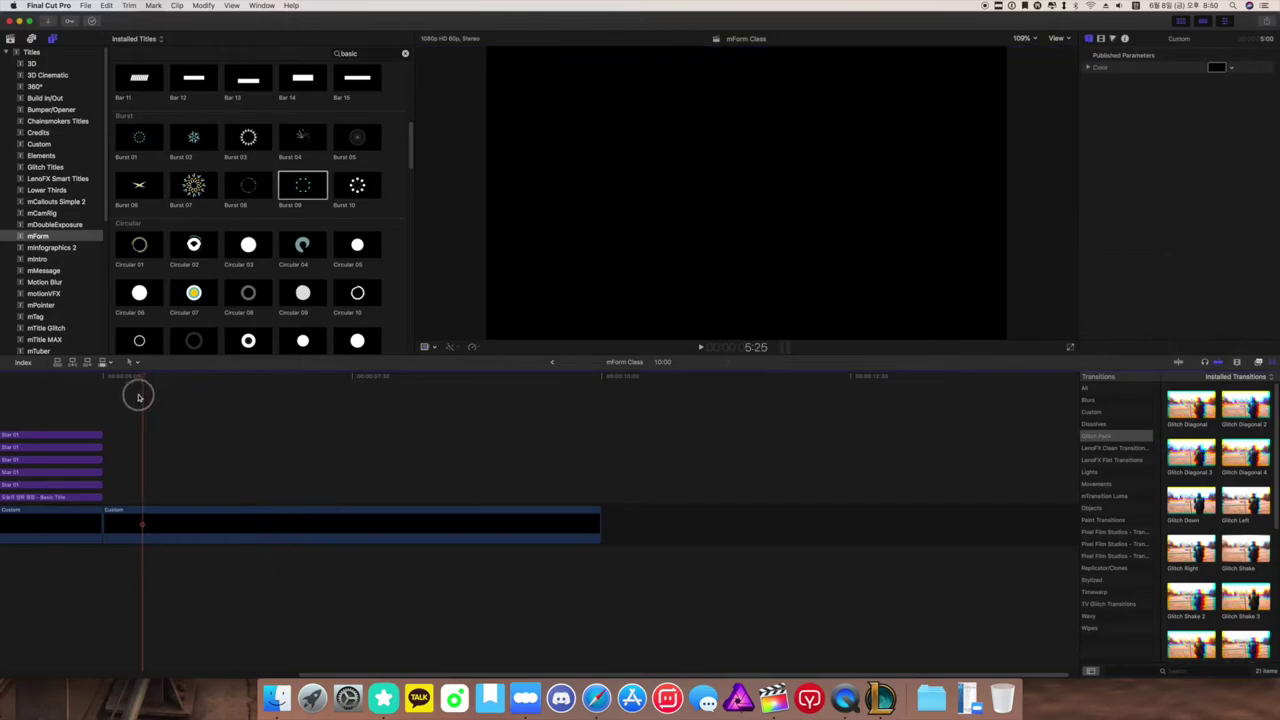
Step: Add the Burst 09 title above the start of the second Custom clip and raise Element Color 2's green value to 255
left_click_drag(134, 394, 102, 393)
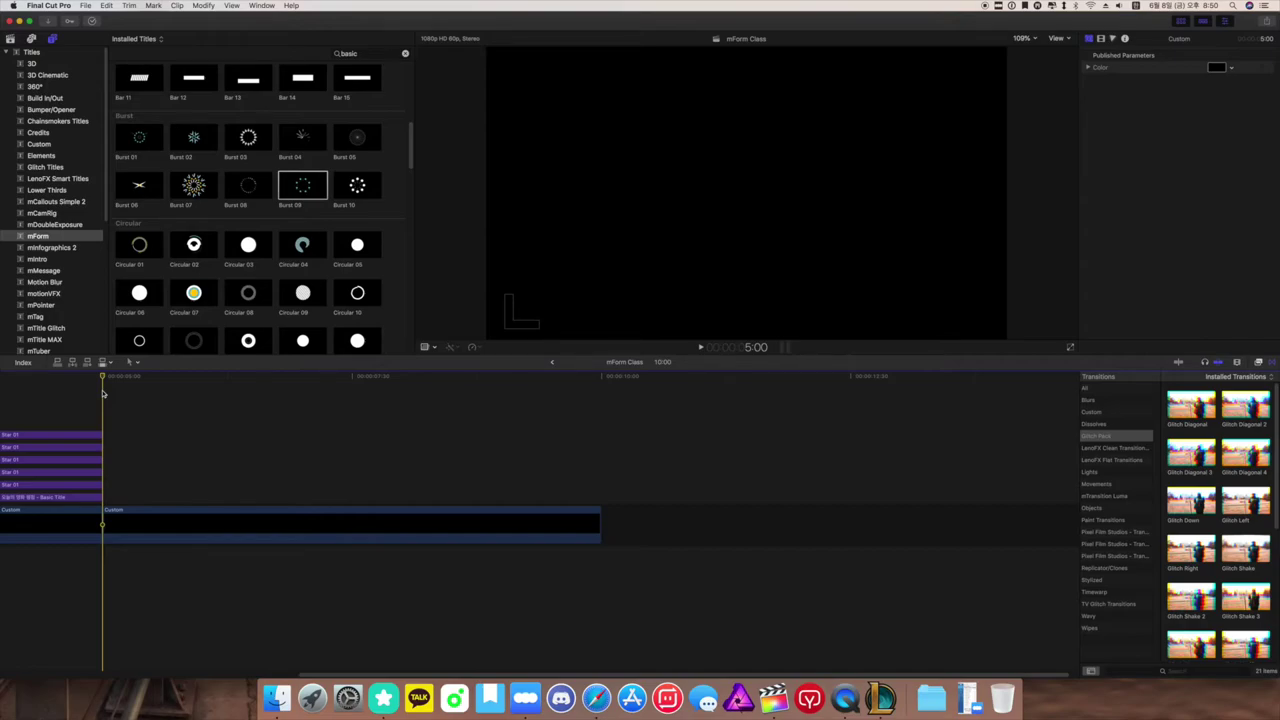
left_click_drag(305, 187, 114, 468)
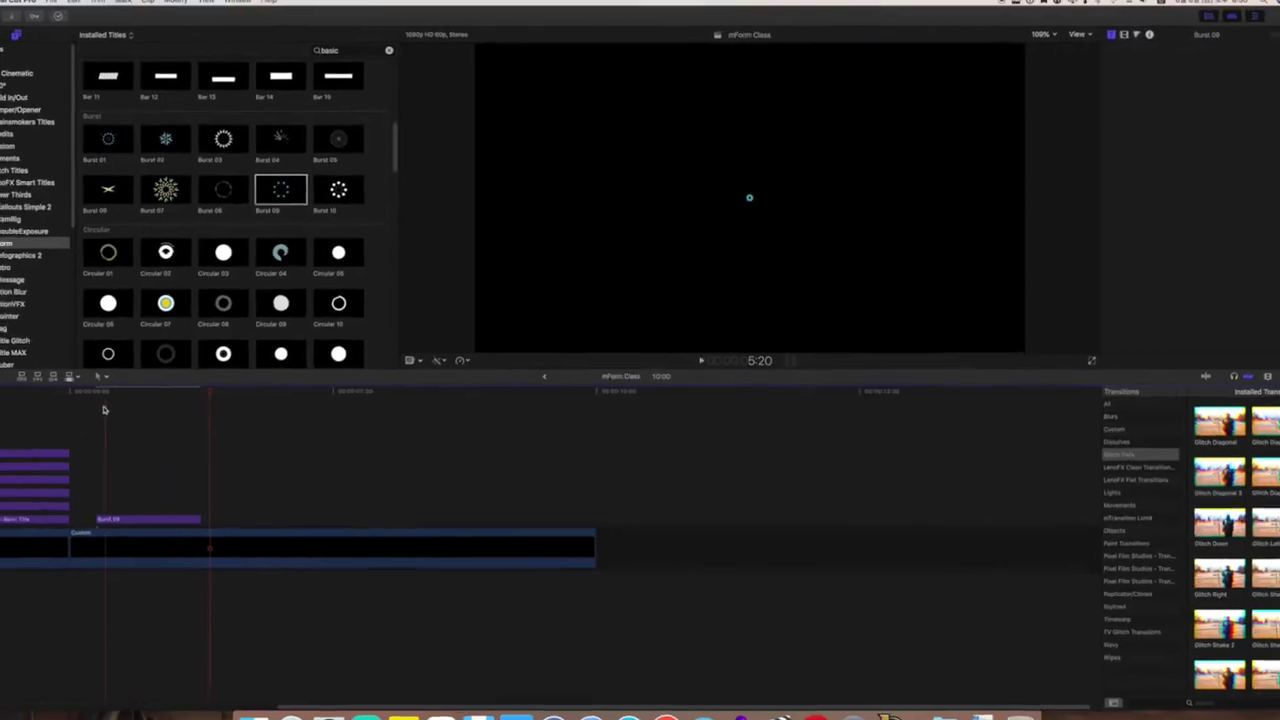
left_click(1216, 115)
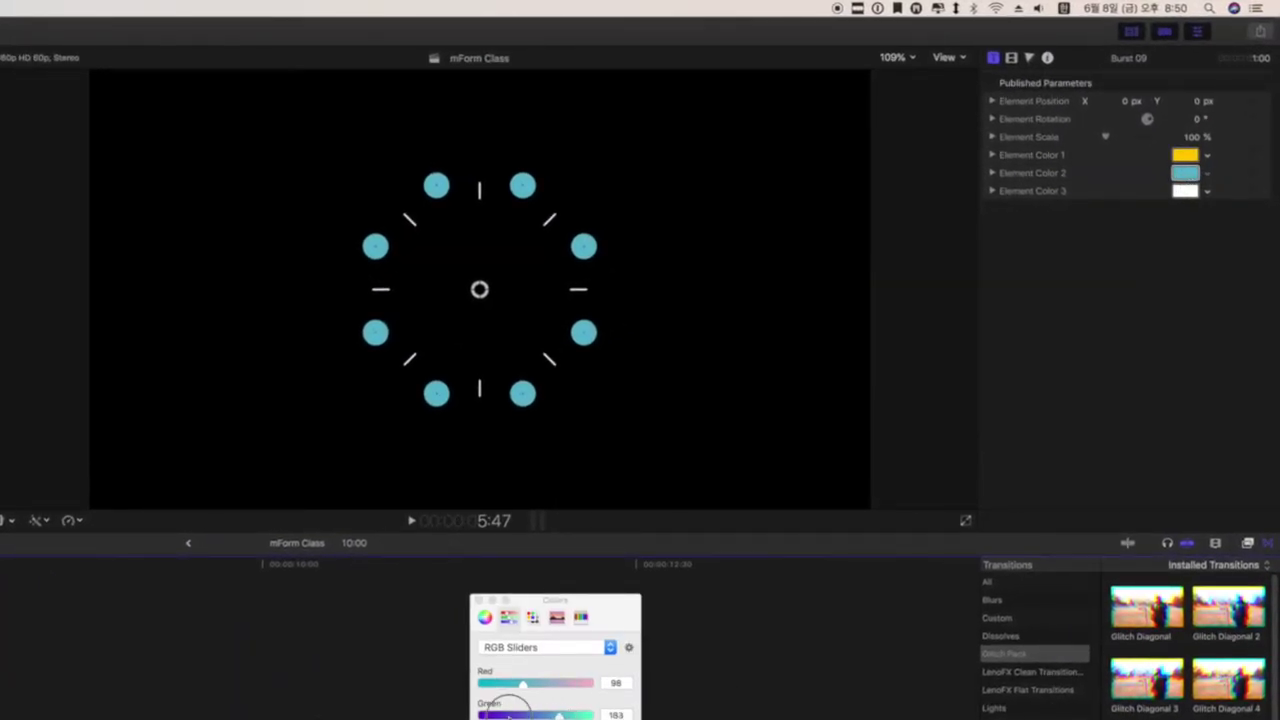
left_click_drag(510, 715, 592, 715)
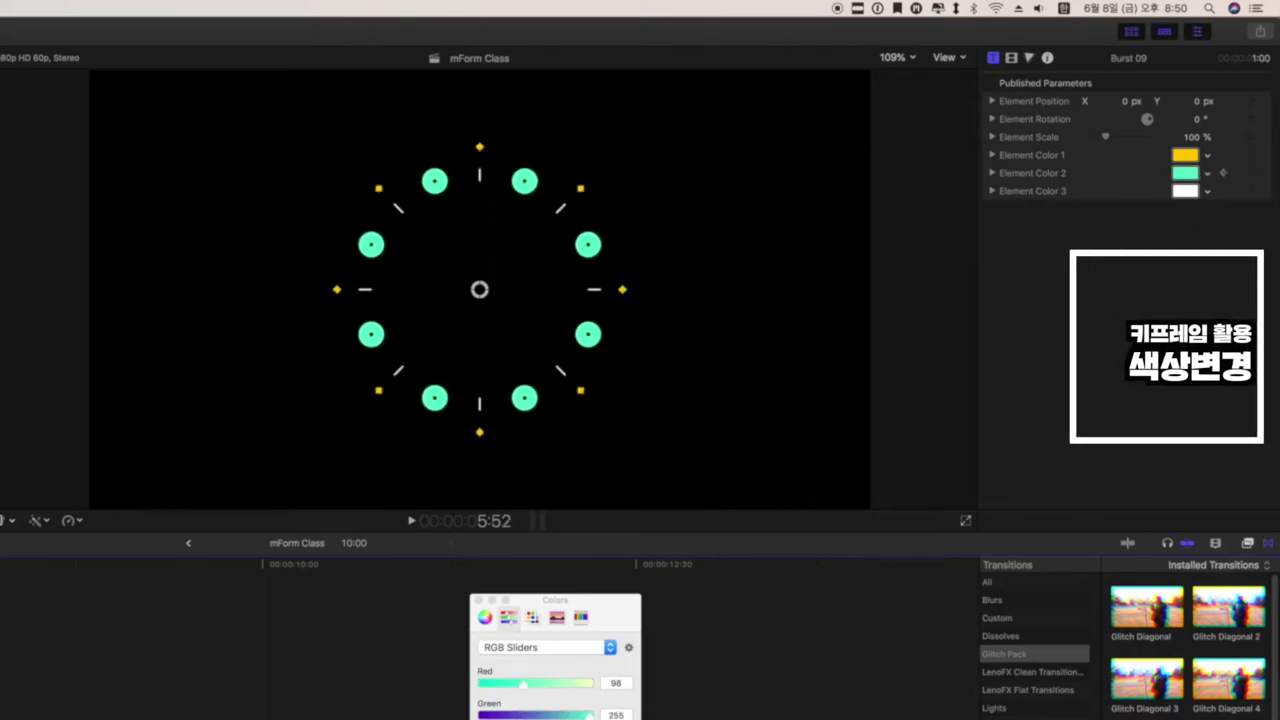
Step: Keyframe Burst 09's Element Color 2 to purple at 5:56 by lowering its green value, and preview the colour change
mouse_move(1241, 177)
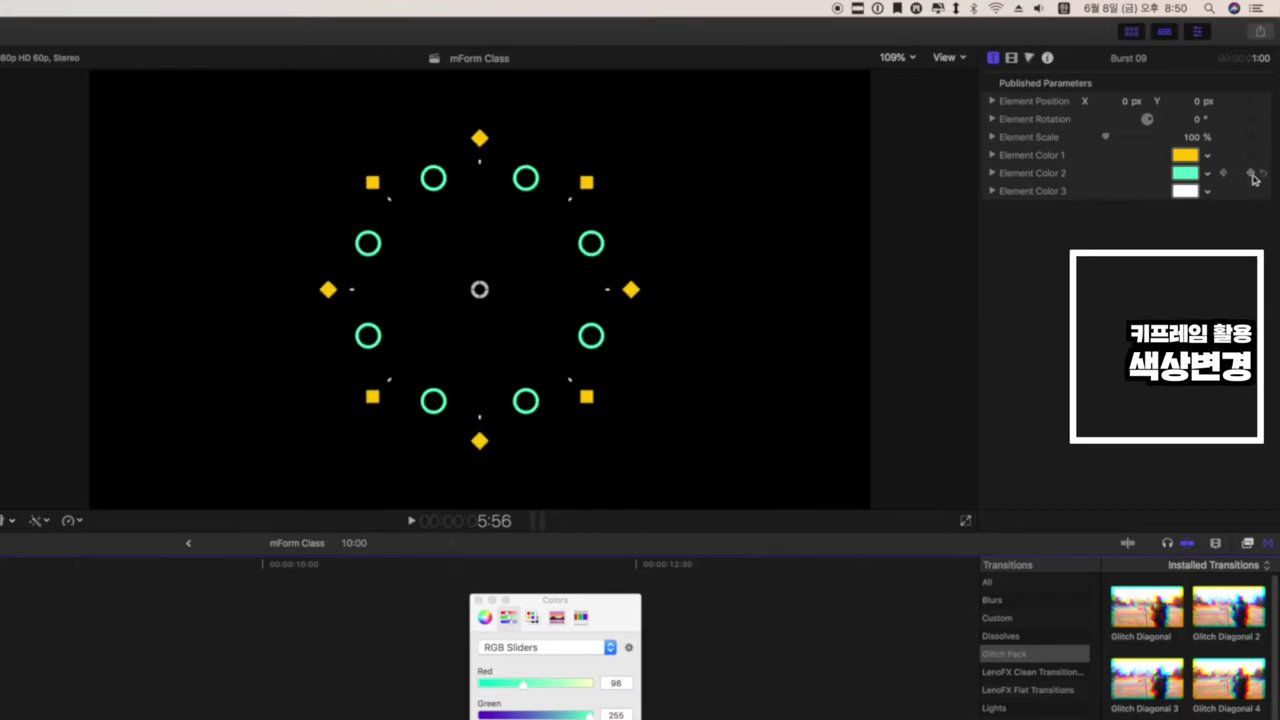
left_click_drag(581, 716, 493, 716)
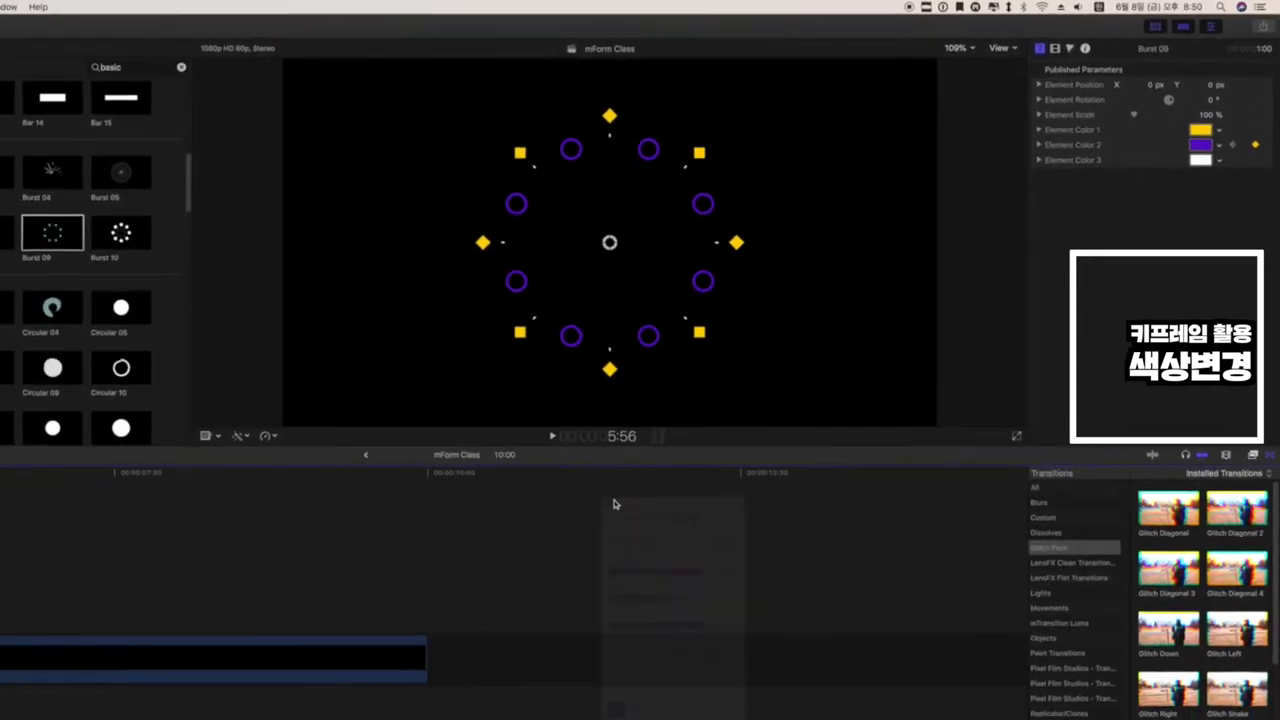
left_click(484, 601)
left_click_drag(186, 372, 106, 382)
key("space")
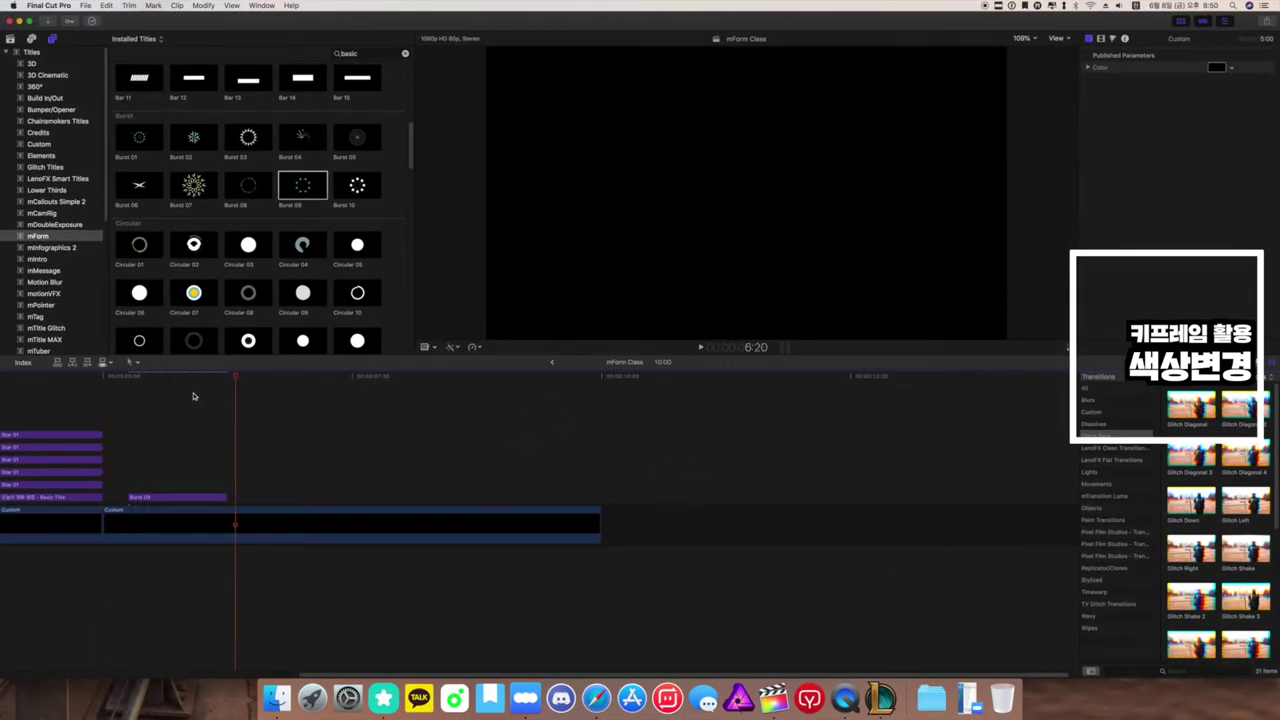
left_click_drag(234, 375, 157, 387)
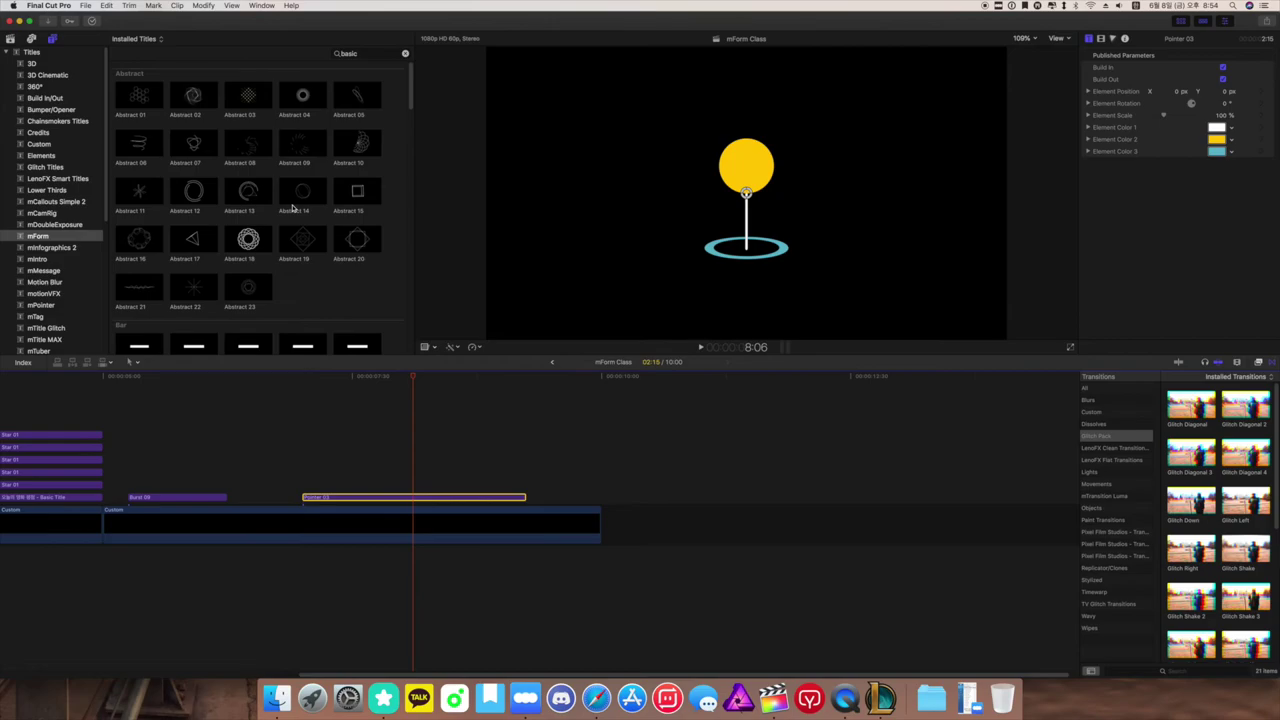
Step: Browse the mForm title collection from the Abstract group down to the Multiform group
scroll(293, 207, "down", 10)
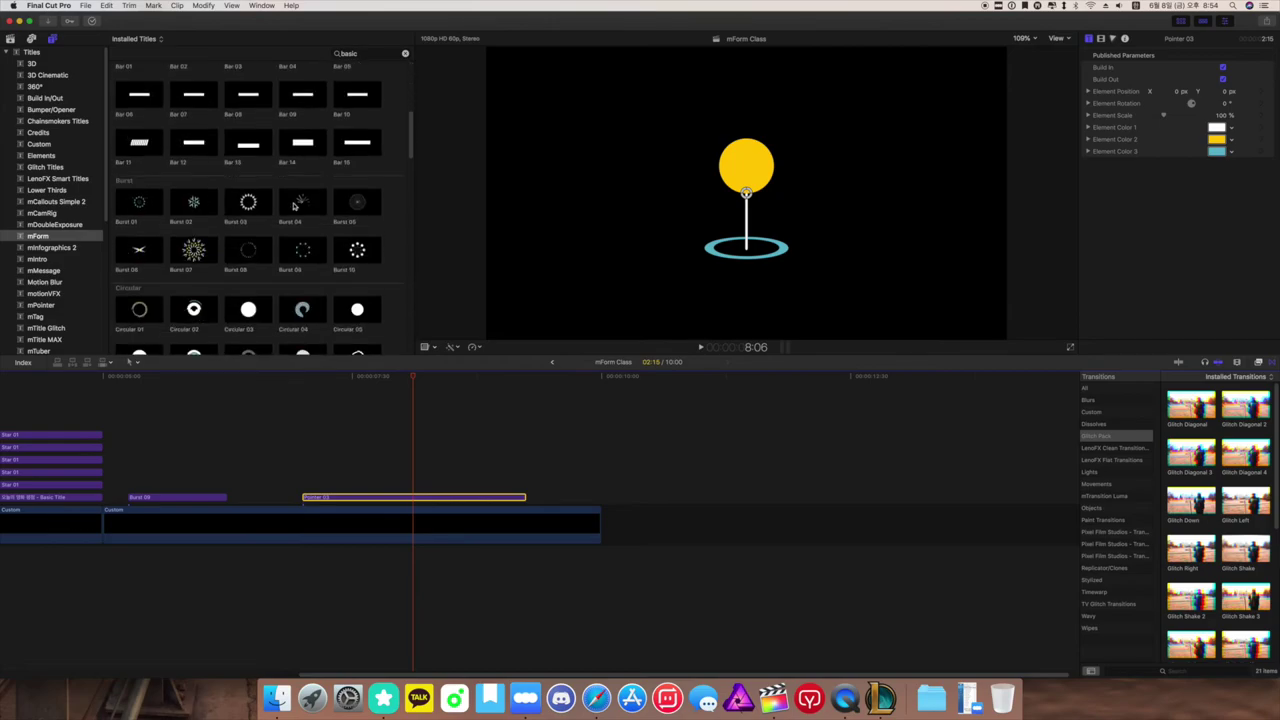
scroll(293, 207, "down", 10)
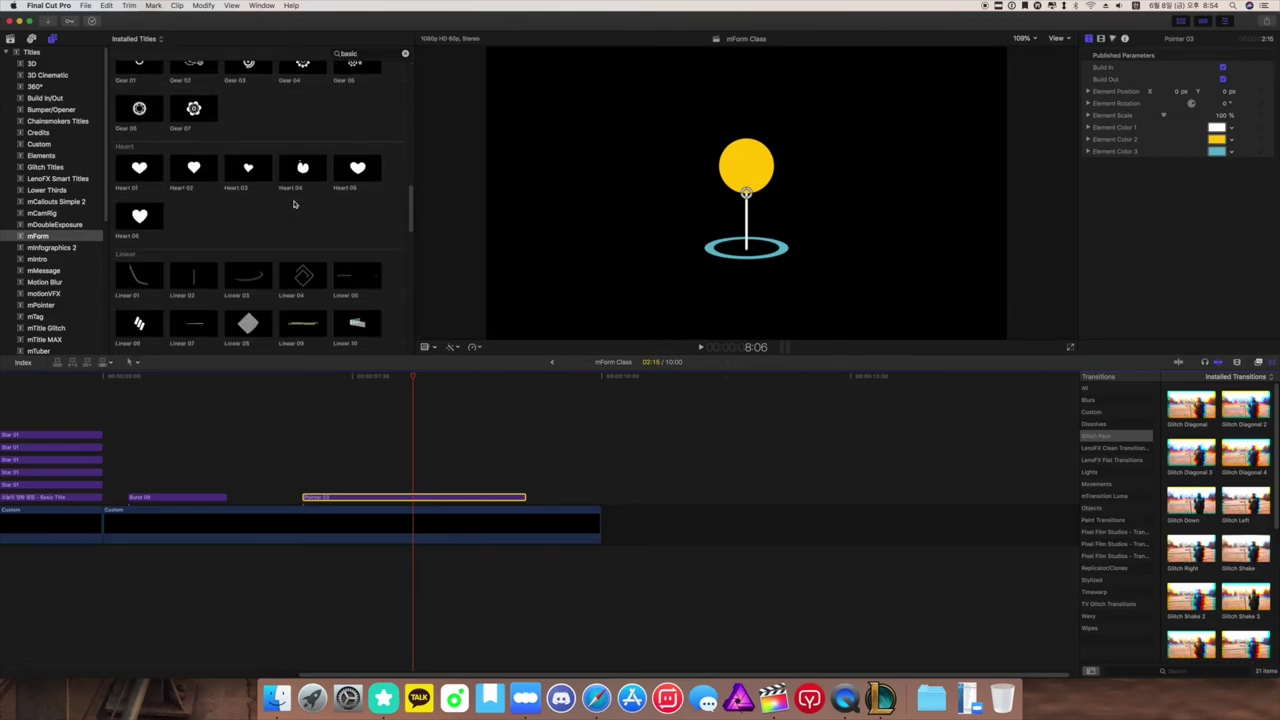
scroll(293, 204, "down", 2)
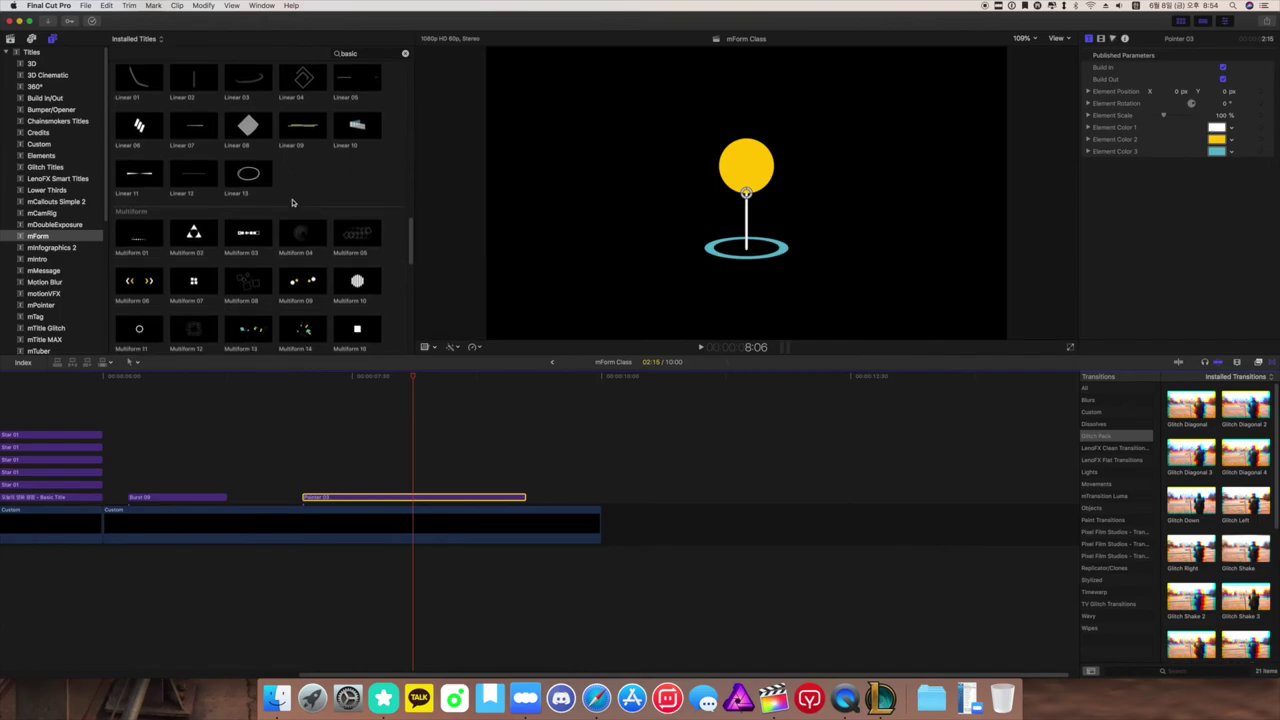